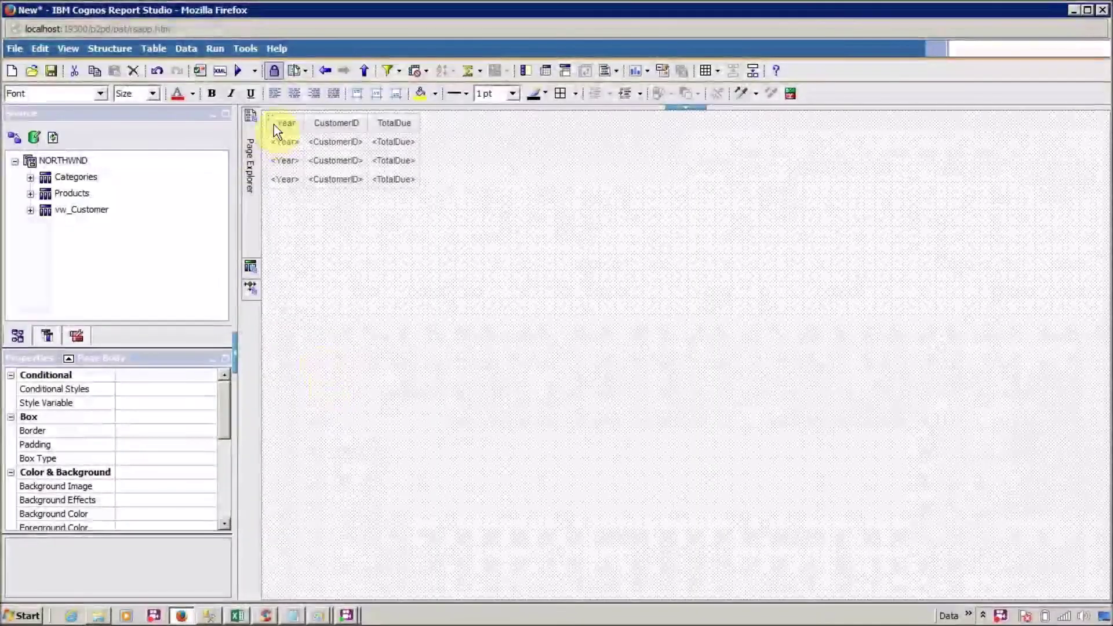
Select the entire Year / CustomerID / TotalDue list object in the report layout.
click(270, 116)
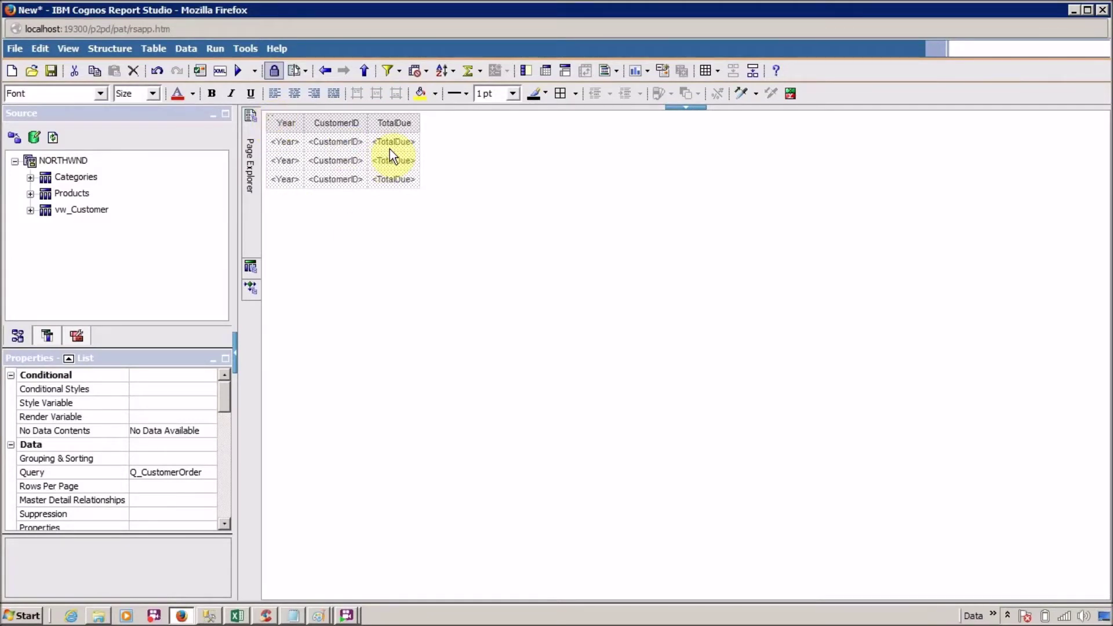
Start a new detail filter on the list's query using the Year data item.
click(398, 70)
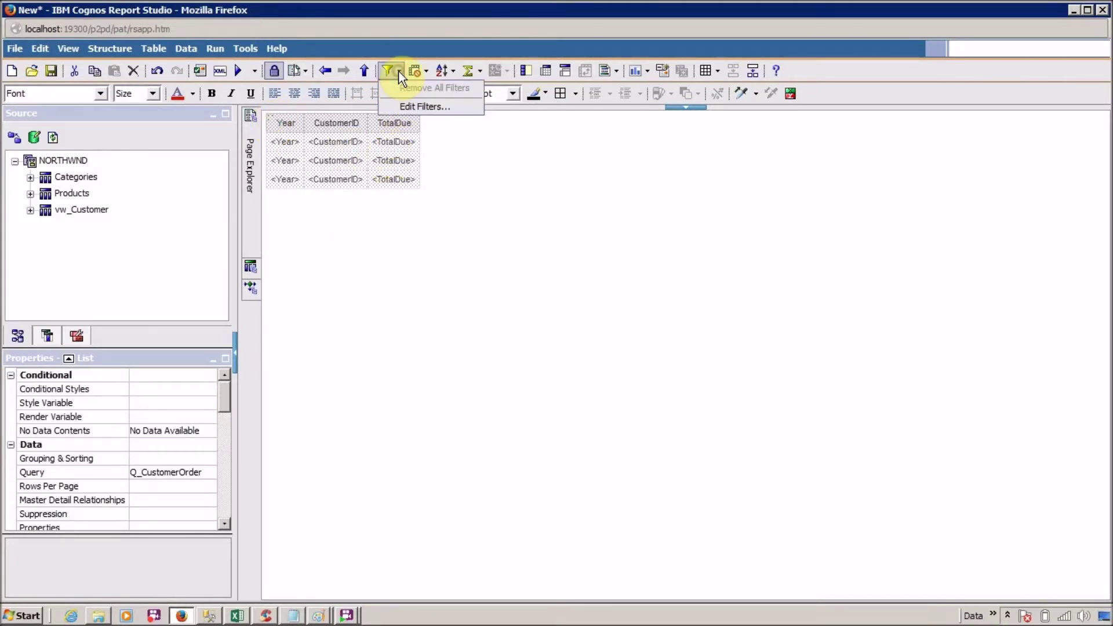
click(400, 102)
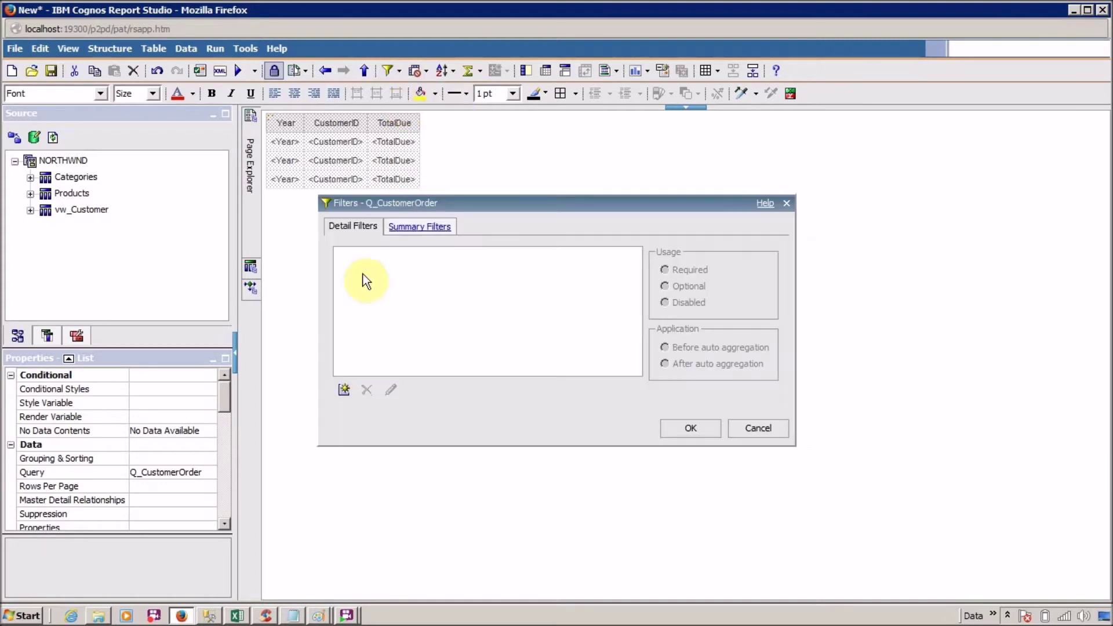
click(343, 390)
click(516, 305)
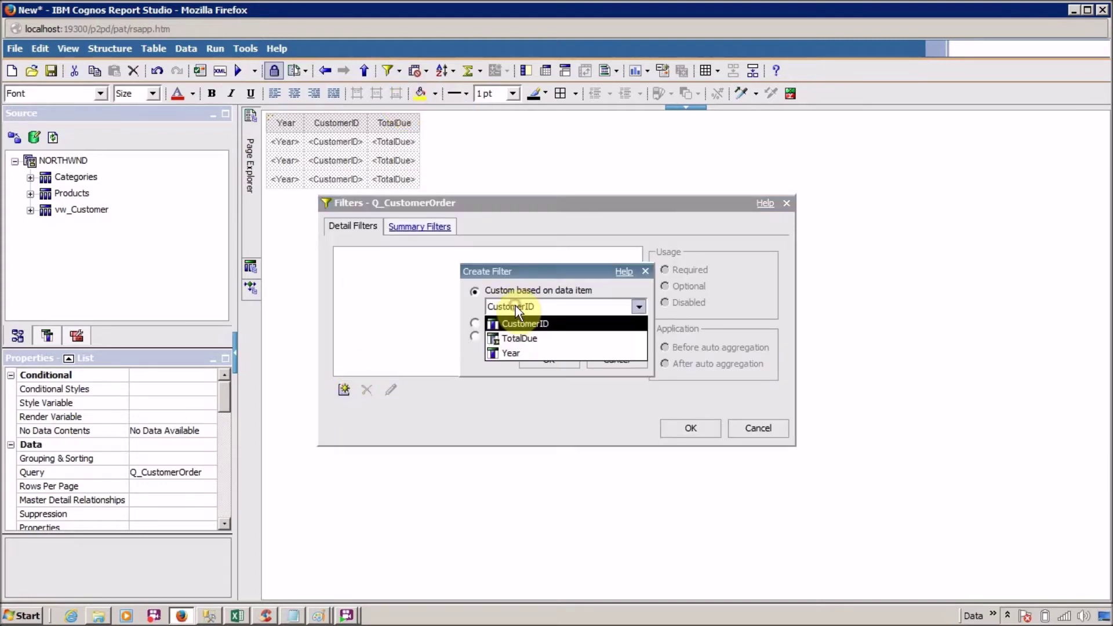
click(519, 354)
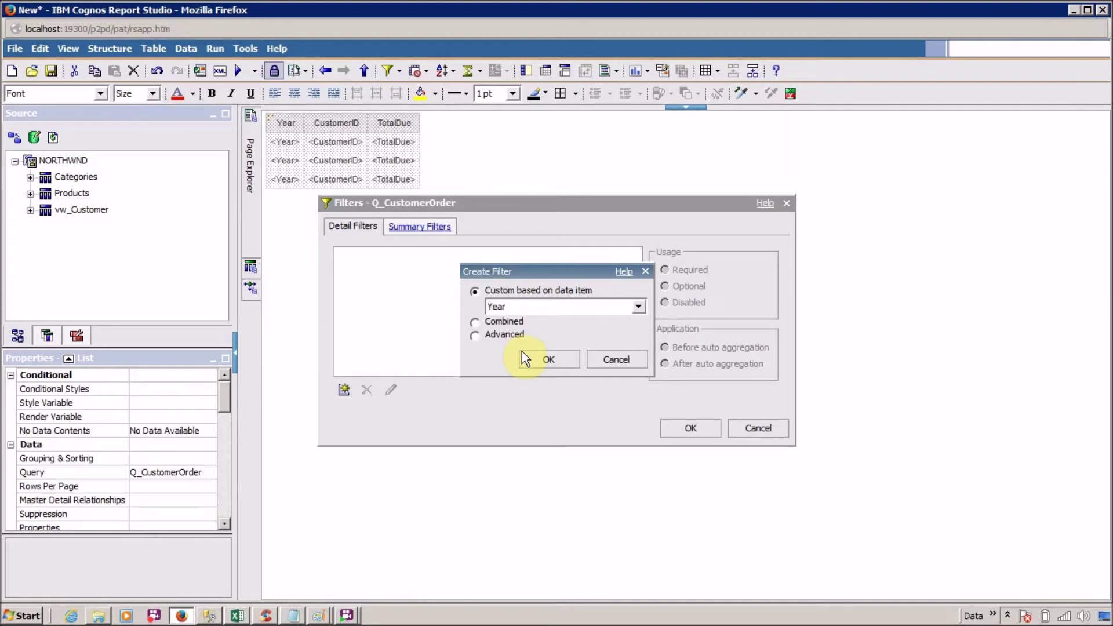
click(530, 359)
Restrict Year to the specific value 2008, save the filter, and run the report.
click(471, 207)
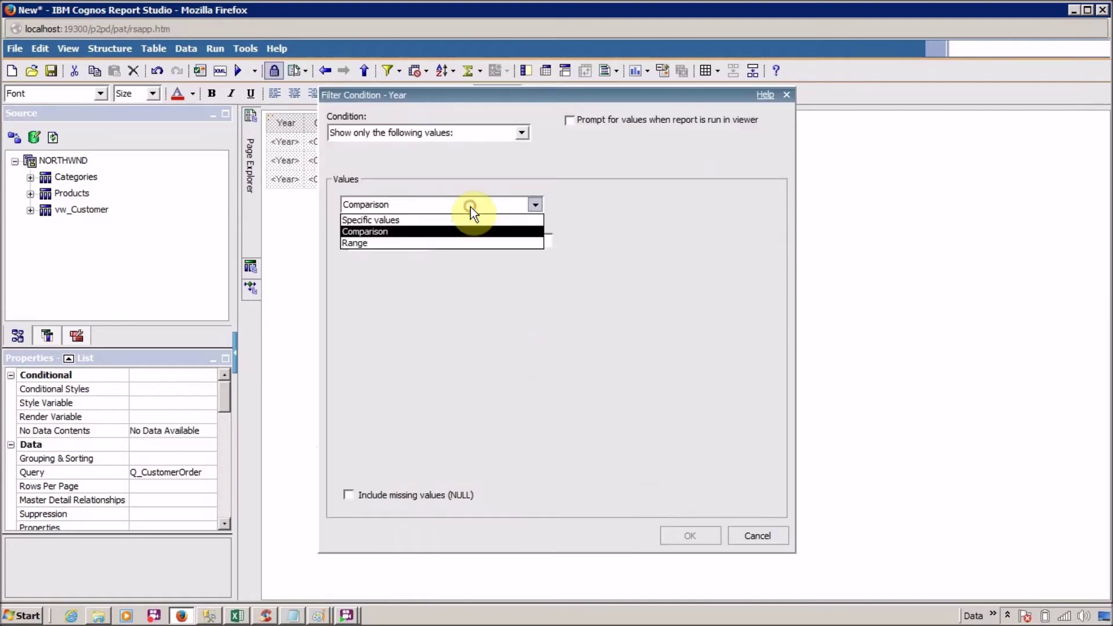
click(463, 221)
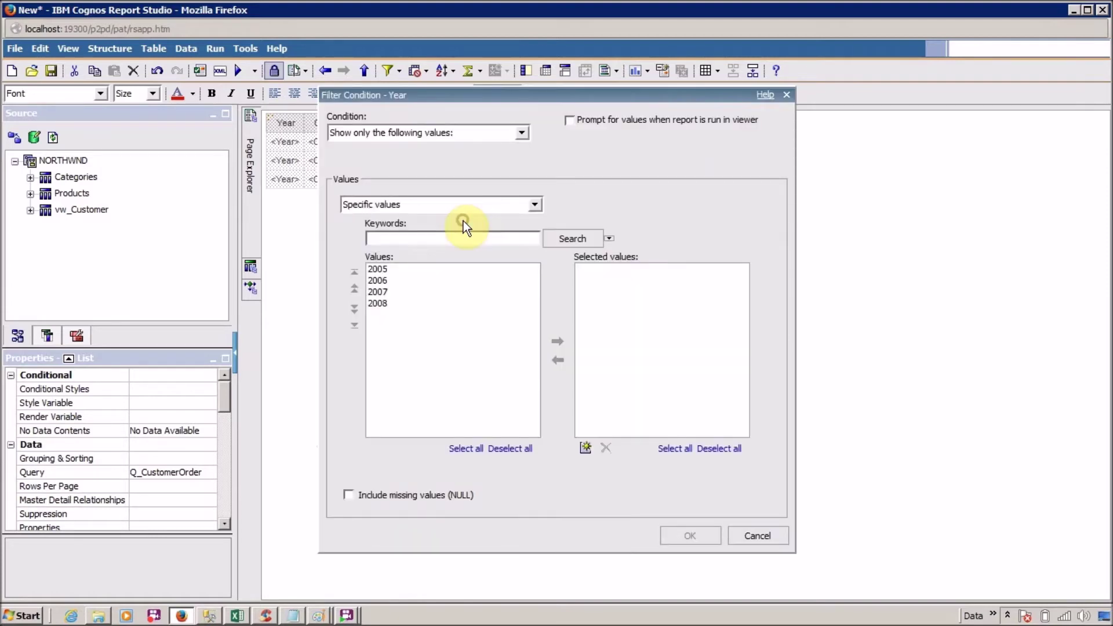
click(379, 305)
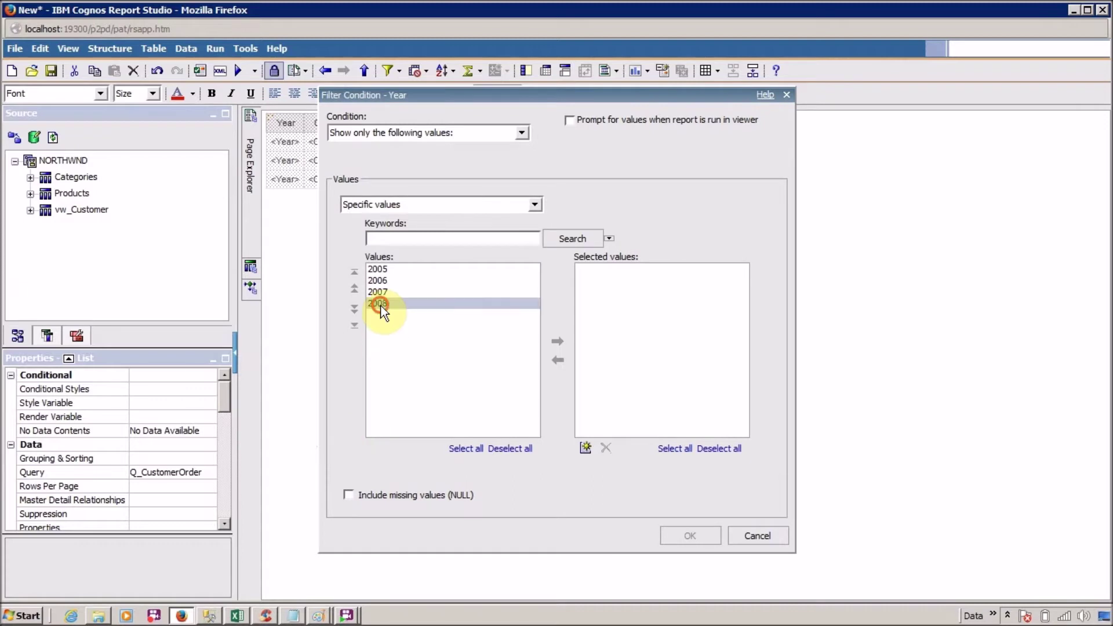
click(555, 342)
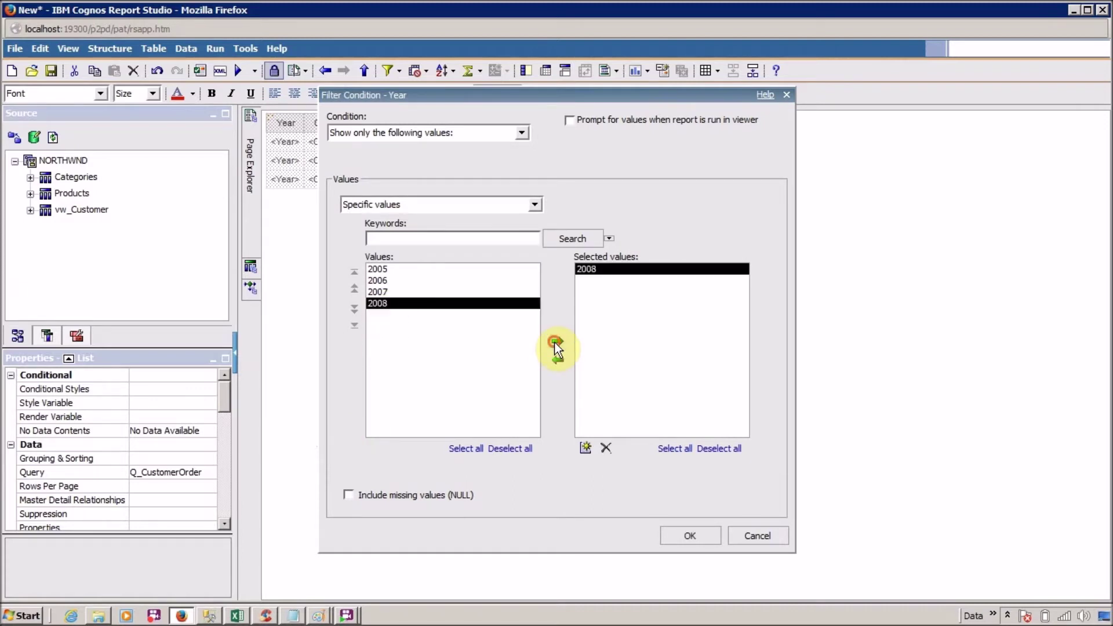
click(687, 535)
click(699, 435)
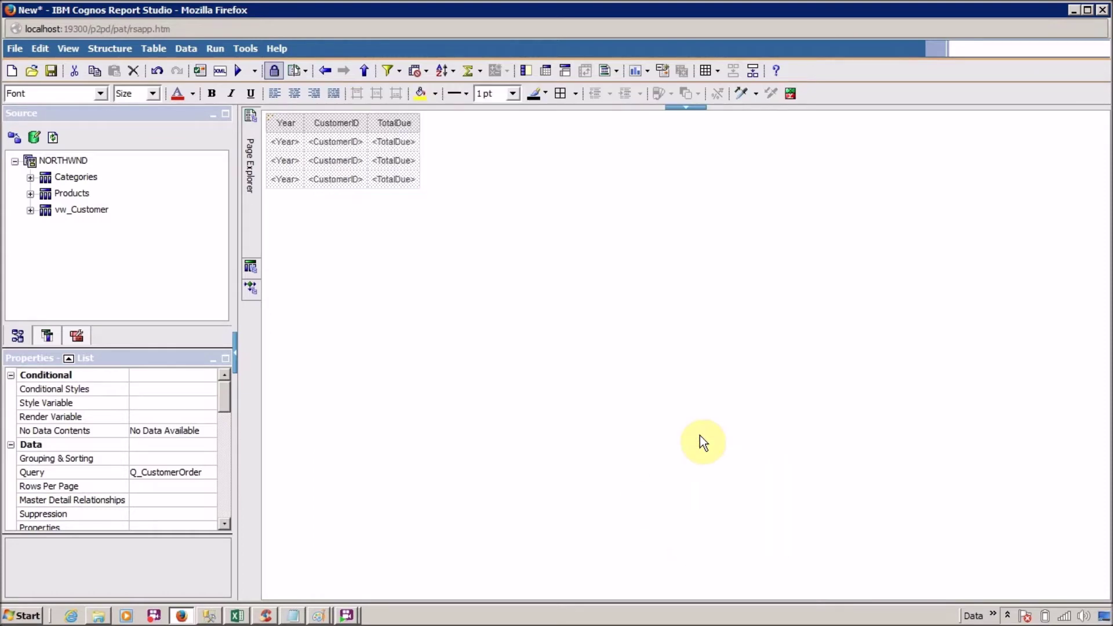
click(234, 76)
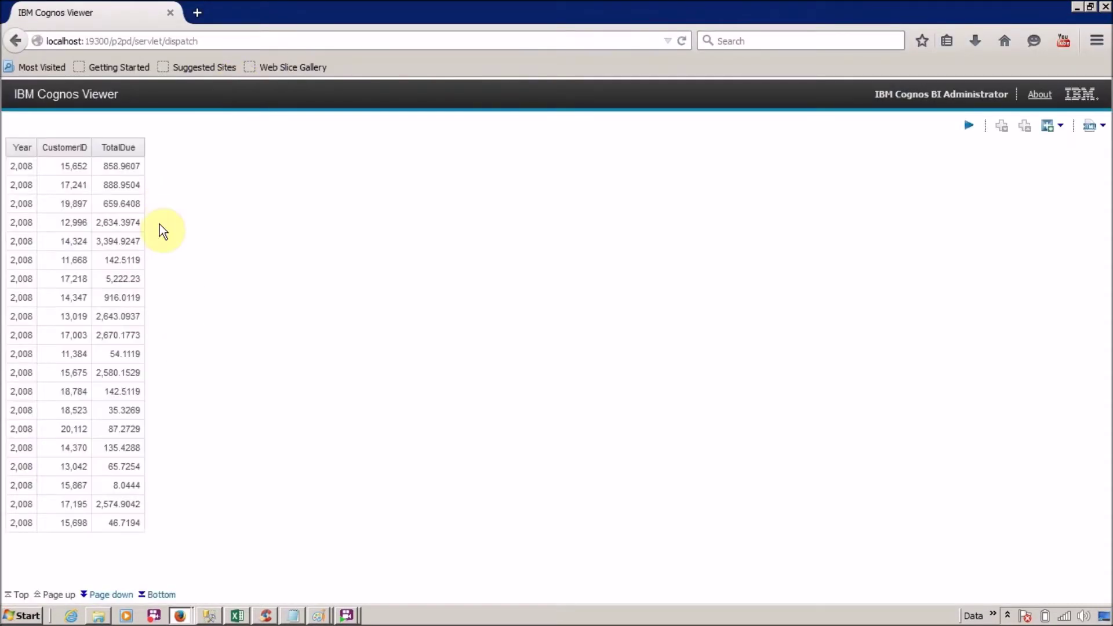
Close the viewer and display Q_CustomerOrder's generated native SQL, selecting all of it.
click(171, 12)
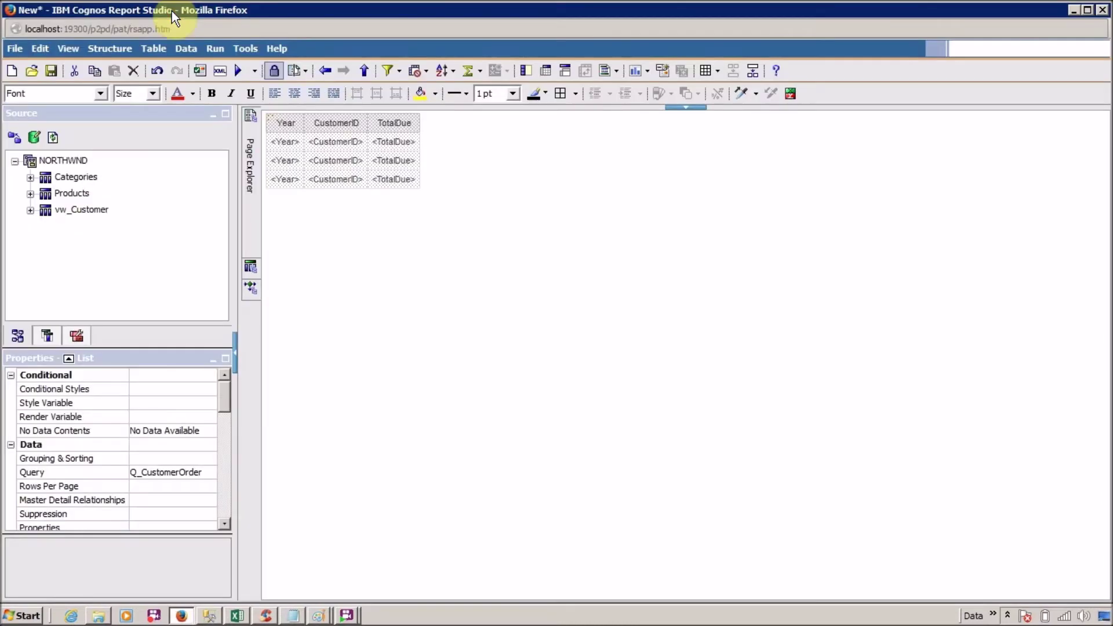
click(253, 47)
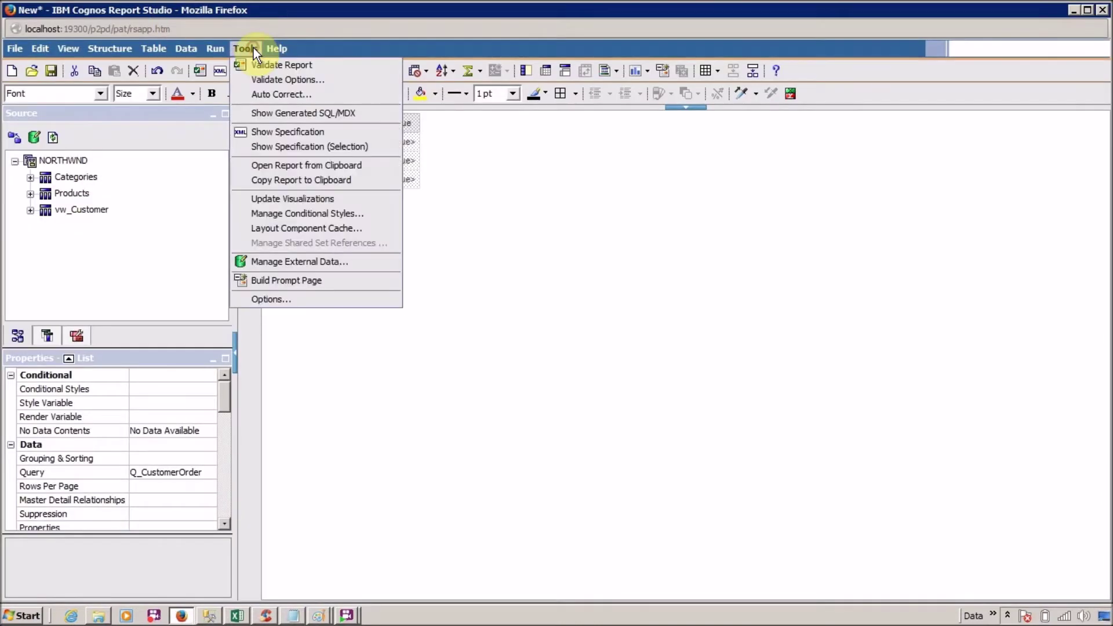
click(265, 118)
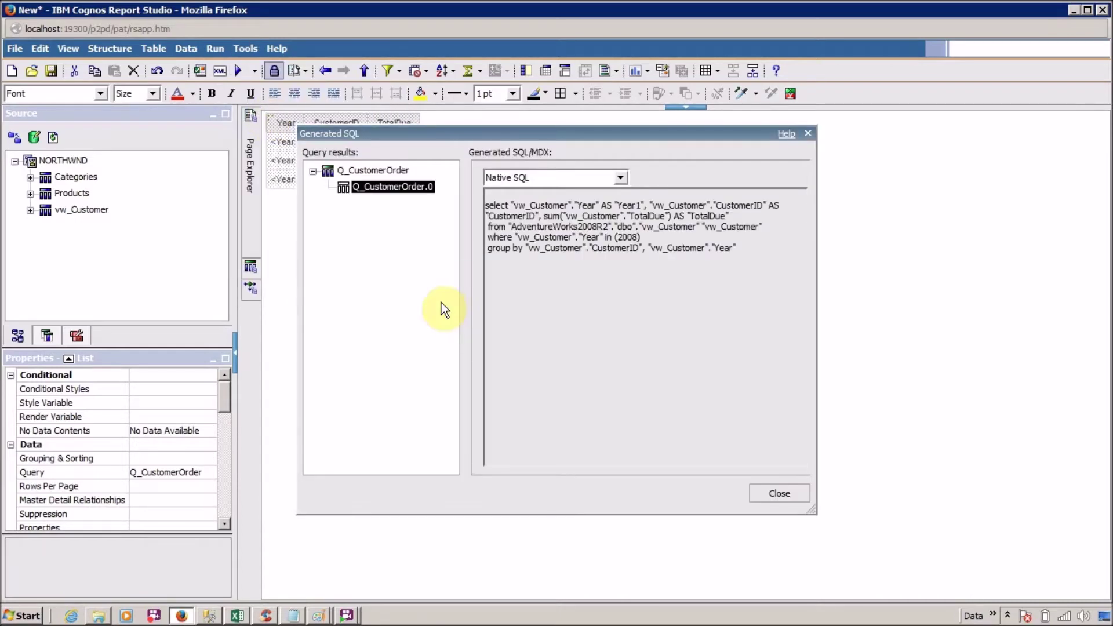
click(705, 387)
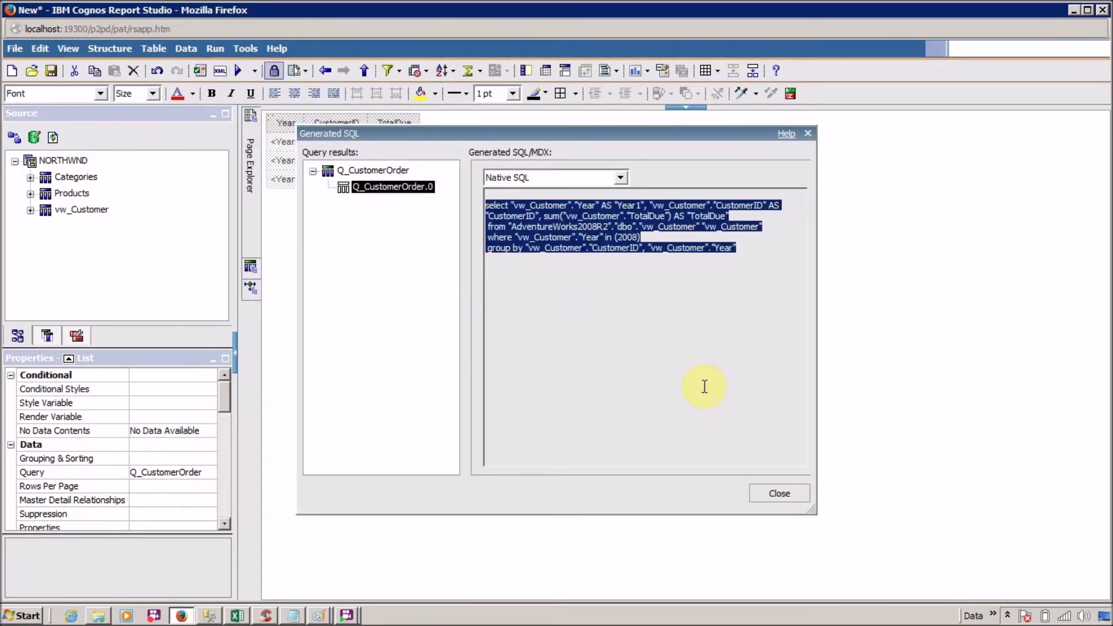
Paste the SQL into SSMS under comments '--QUERY 1' and '--Detailed Fileter -- Befor Auto Aggregation'.
key(alt+Tab)
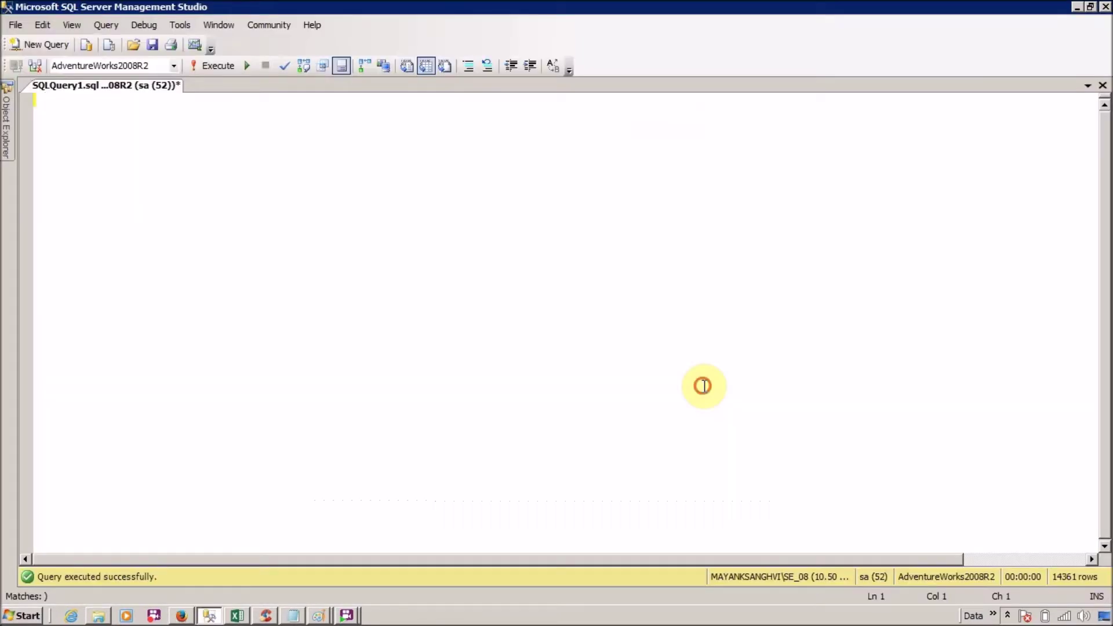
text(select "vw_Customer"."Year" AS "Year1", "vw_Customer"."CustomerID" AS "CustomerID", sum("vw_Customer"."TotalDue") AS "TotalDue"  from "AdventureWorks2008R2"."dbo"."vw_Customer" "vw_Customer"  where "vw_Customer"."Year" in (2008)  group by "vw_Customer"."CustomerID", "vw_Customer"."Year")
key(ctrl+Home)
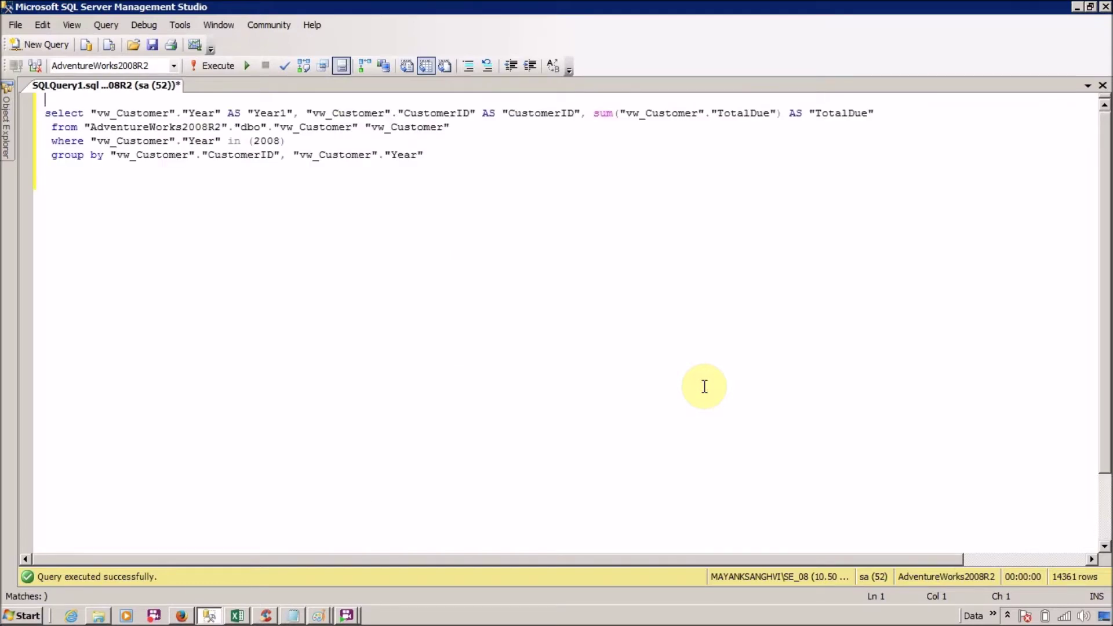
key(Return)
key(Return)
key(Up)
key(Up)
text(__)
key(BackSpace)
key(BackSpace)
text(--QUERY )
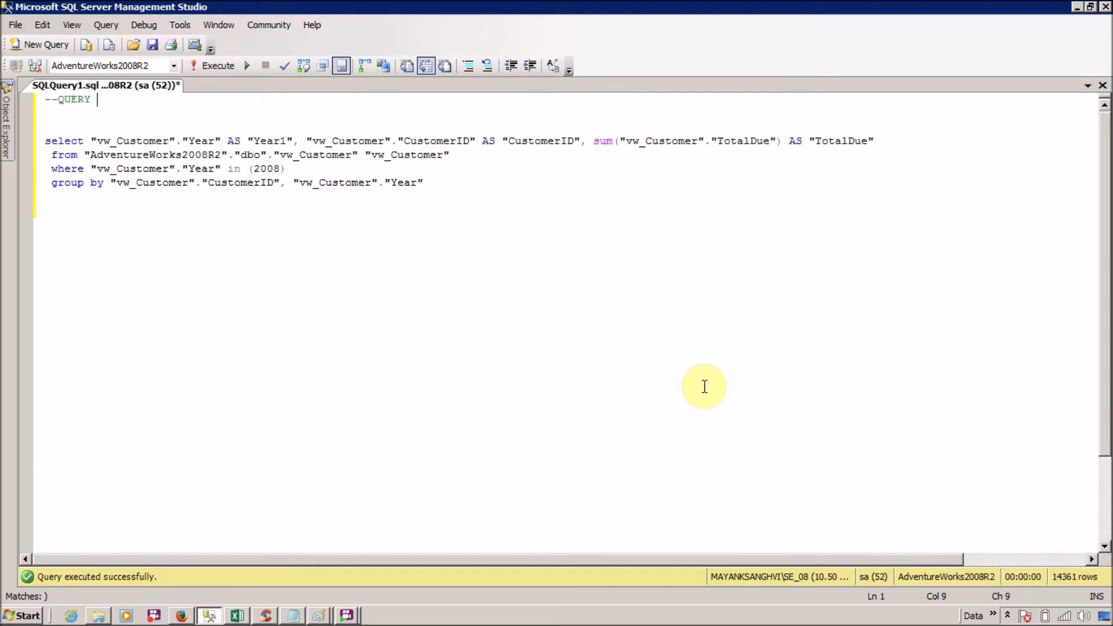
text(1)
key(Down)
text(--)
text(Detailed Fi)
text(leter -- )
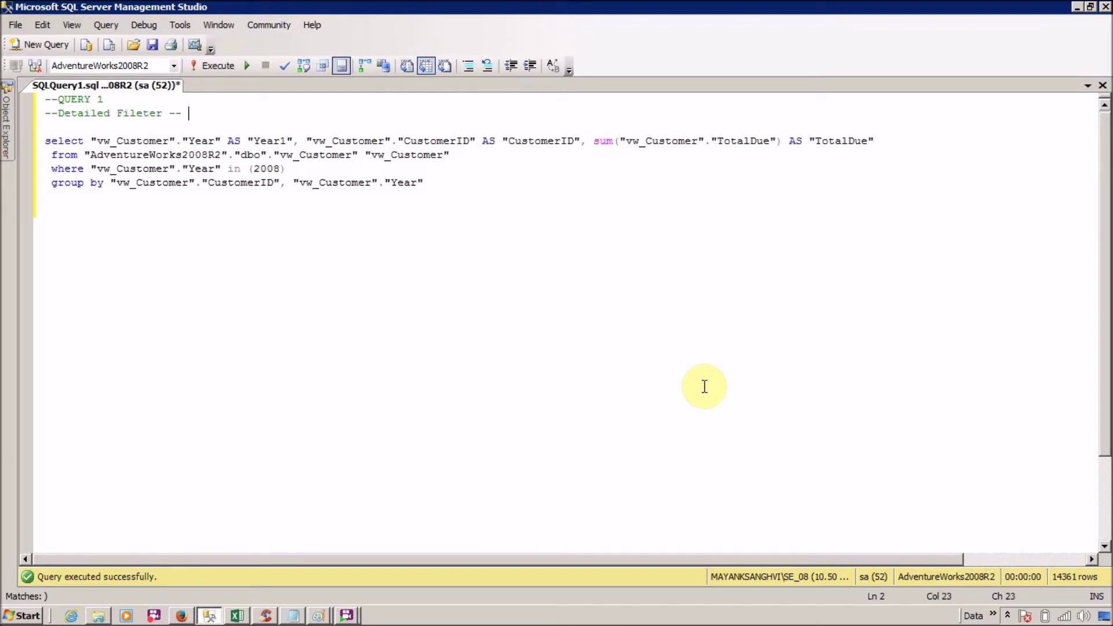
text(Befor Au)
text(to Ag)
text(gregation)
Put the Year, CustomerID and sum select columns on separate indented lines.
key(Down)
key(Down)
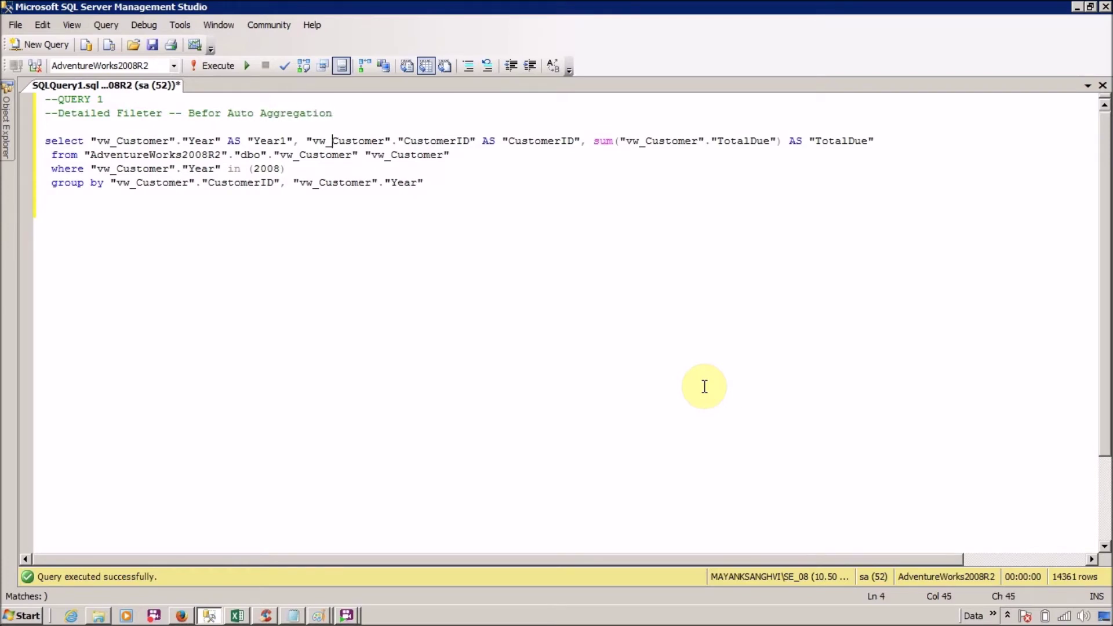
key(ctrl+Left)
key(ctrl+Left)
key(ctrl+Left)
key(ctrl+Left)
key(ctrl+Left)
key(ctrl+Left)
key(Return)
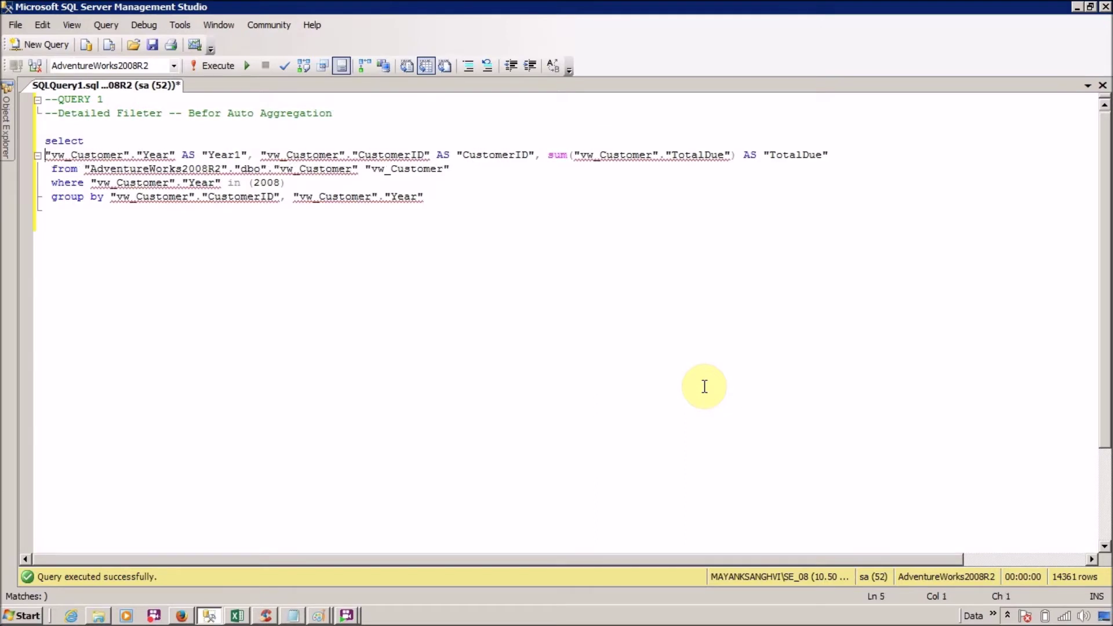
key(Tab)
key(Tab)
key(ctrl+Right)
key(ctrl+Right)
key(ctrl+Right)
key(ctrl+Right)
key(ctrl+Right)
key(ctrl+Right)
key(ctrl+Right)
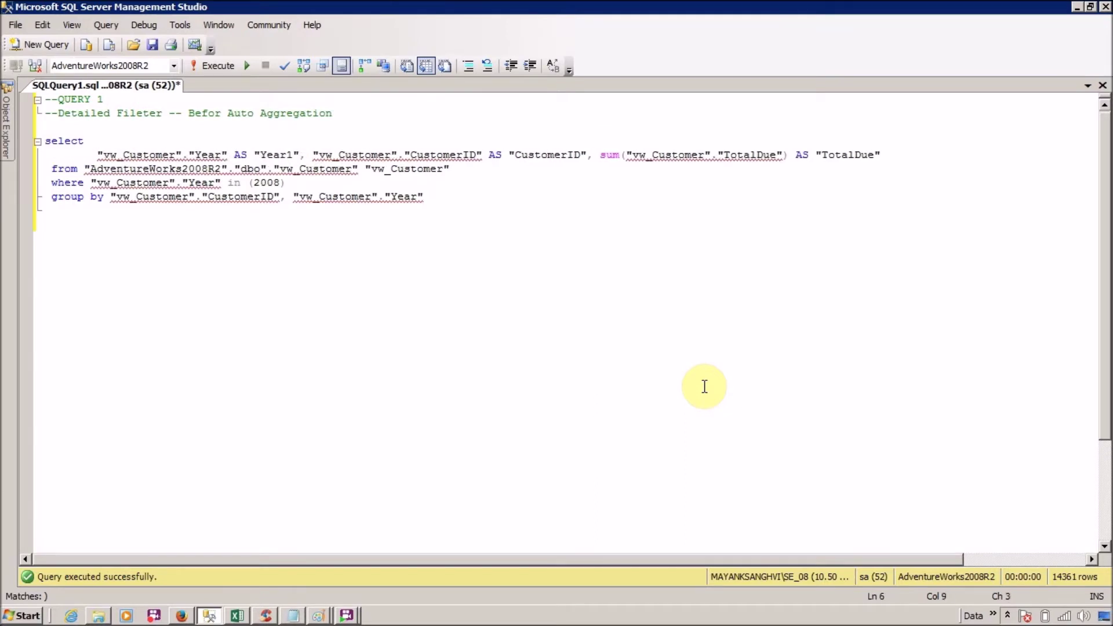
key(Return)
key(ctrl+Right)
key(ctrl+Right)
key(ctrl+Right)
key(ctrl+Right)
key(ctrl+Right)
key(ctrl+Right)
key(ctrl+Right)
key(ctrl+Right)
key(ctrl+Right)
key(ctrl+Right)
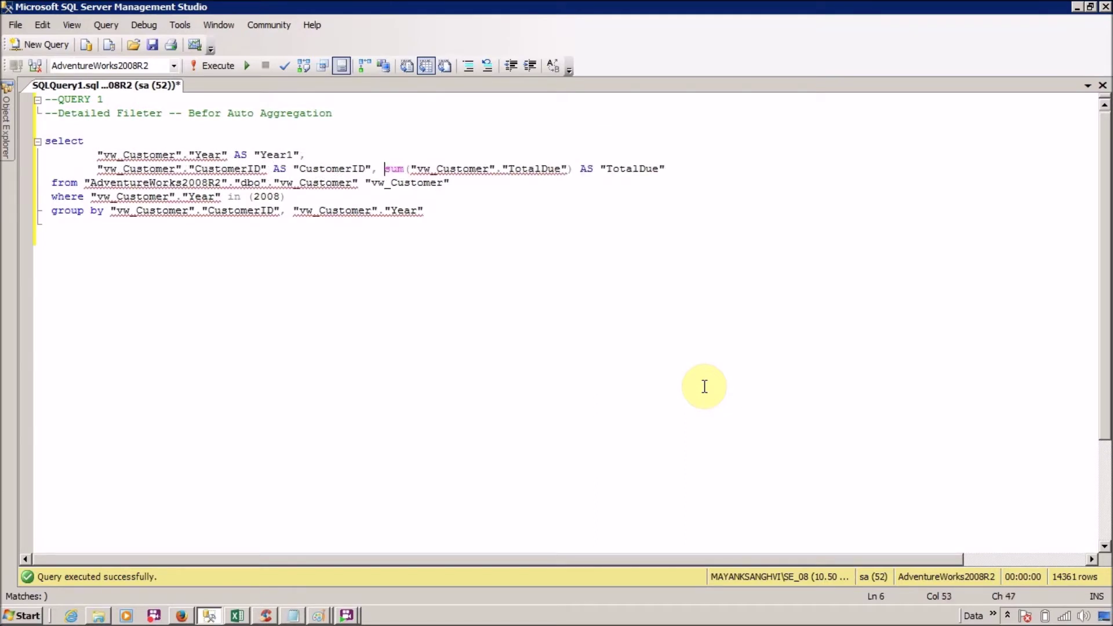
key(Return)
key(Tab)
key(Tab)
key(End)
Align the from line, add blank lines around the where clause, and end with GO.
key(Down)
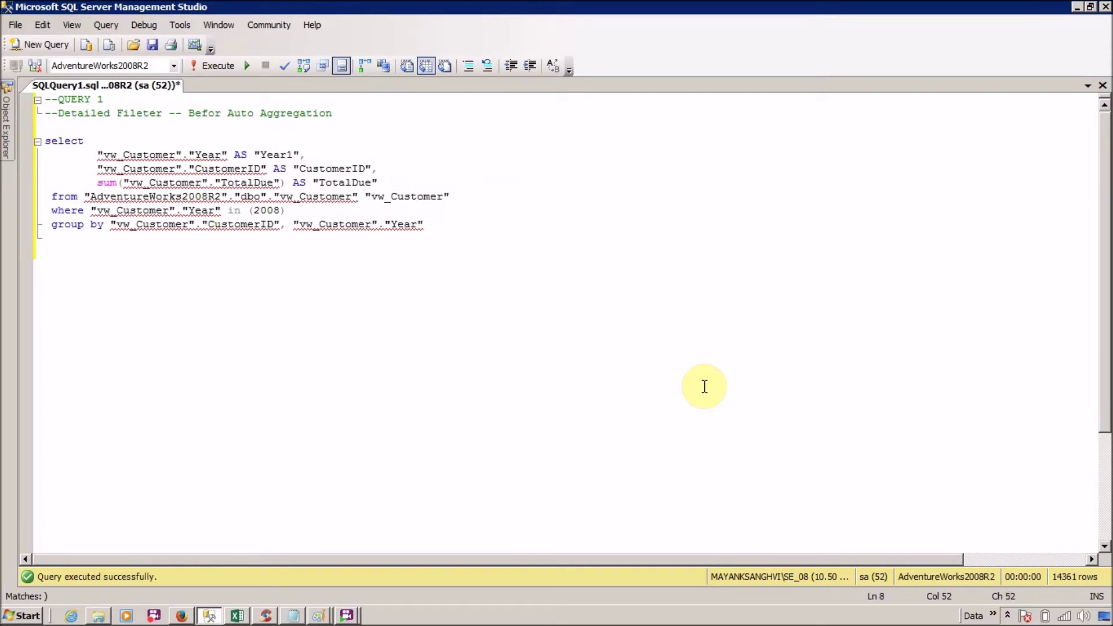
key(Home)
key(BackSpace)
key(Down)
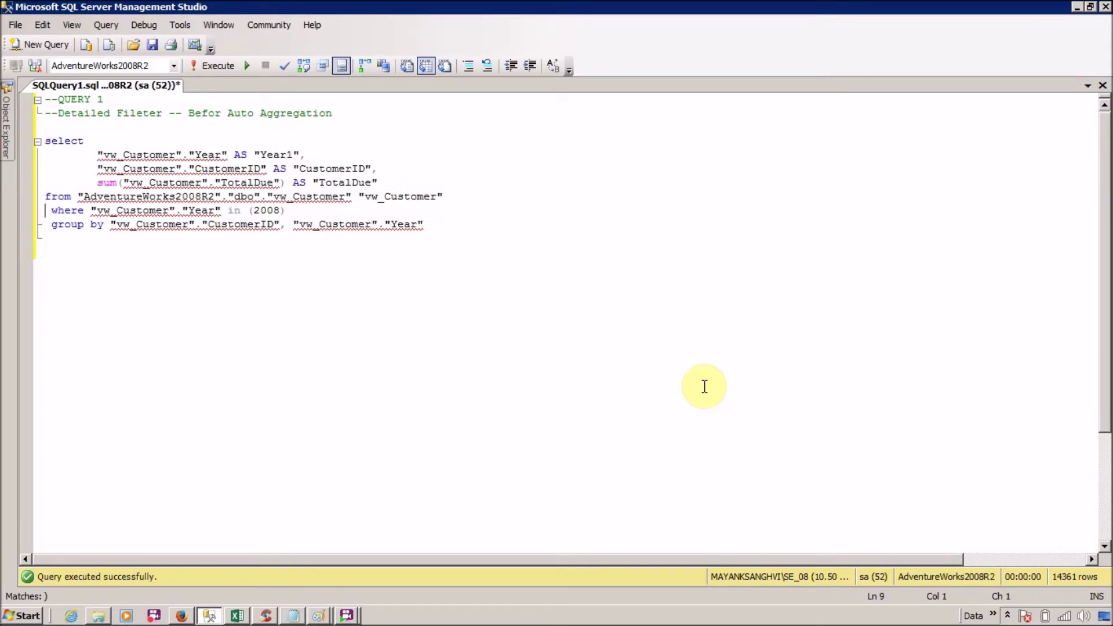
key(Left)
key(Return)
key(Down)
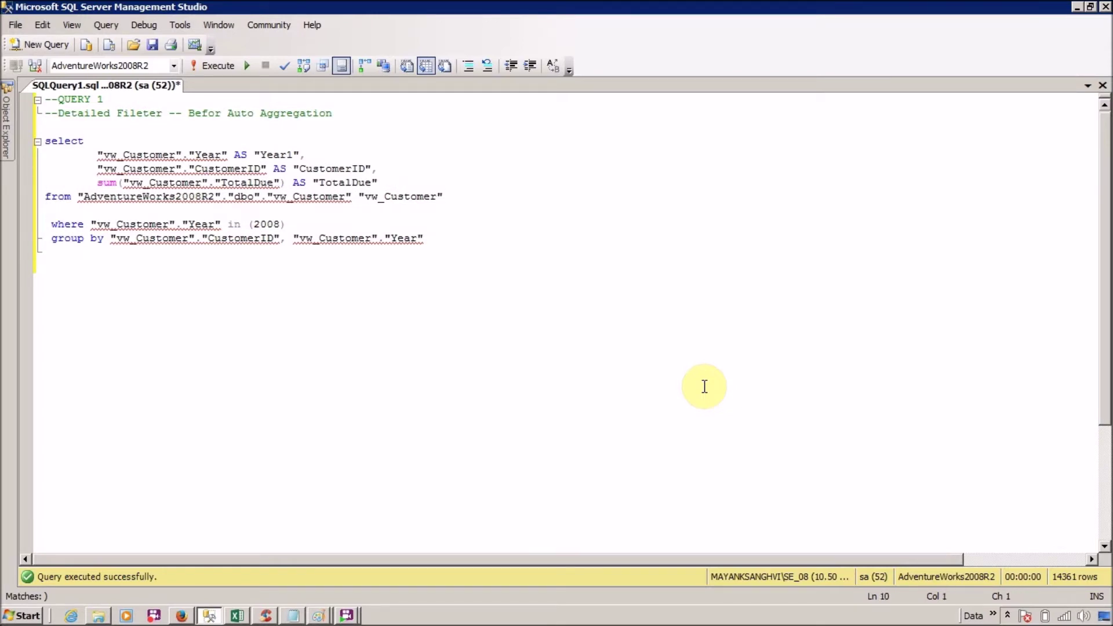
key(End)
key(Return)
key(Down)
key(End)
key(Return)
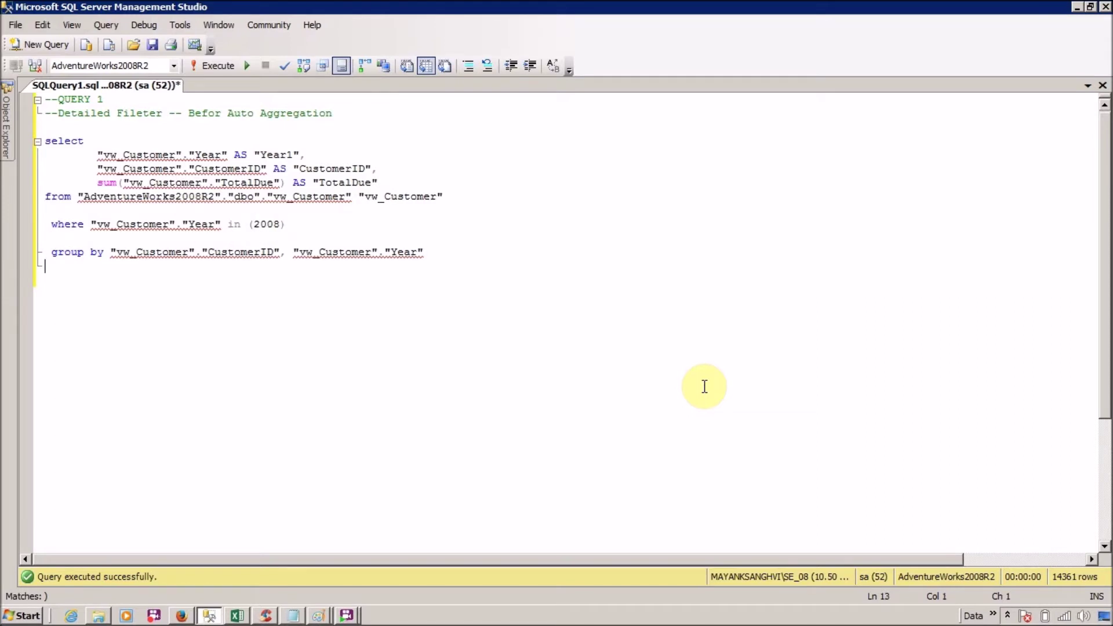
text(GO)
key(alt+Tab)
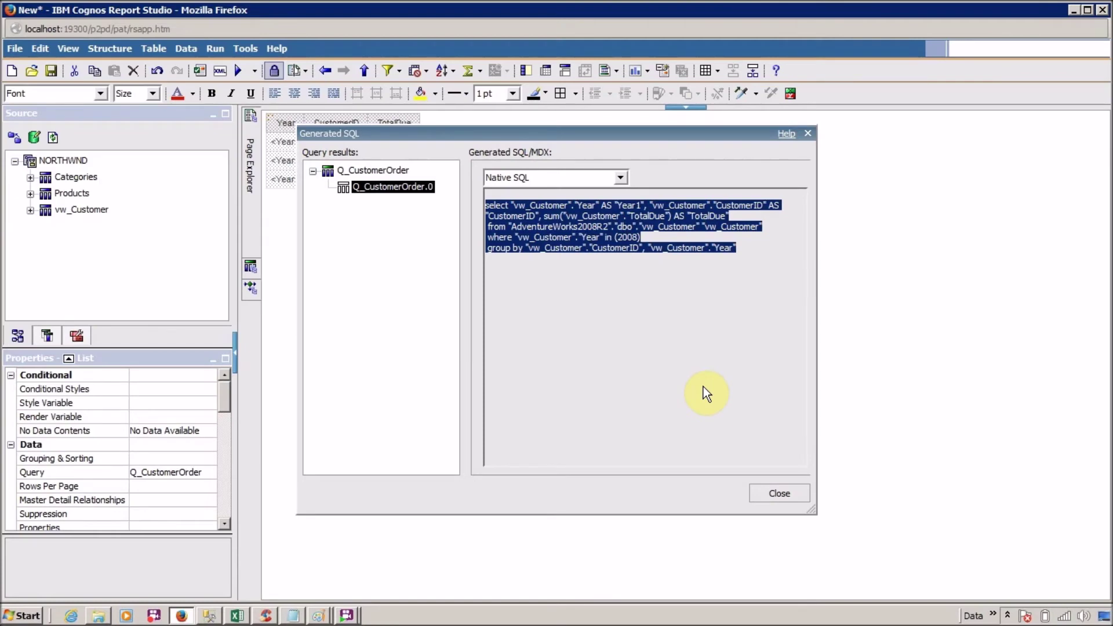
Switch the [Year] includes (2008) detail filter to apply after auto aggregation.
click(783, 500)
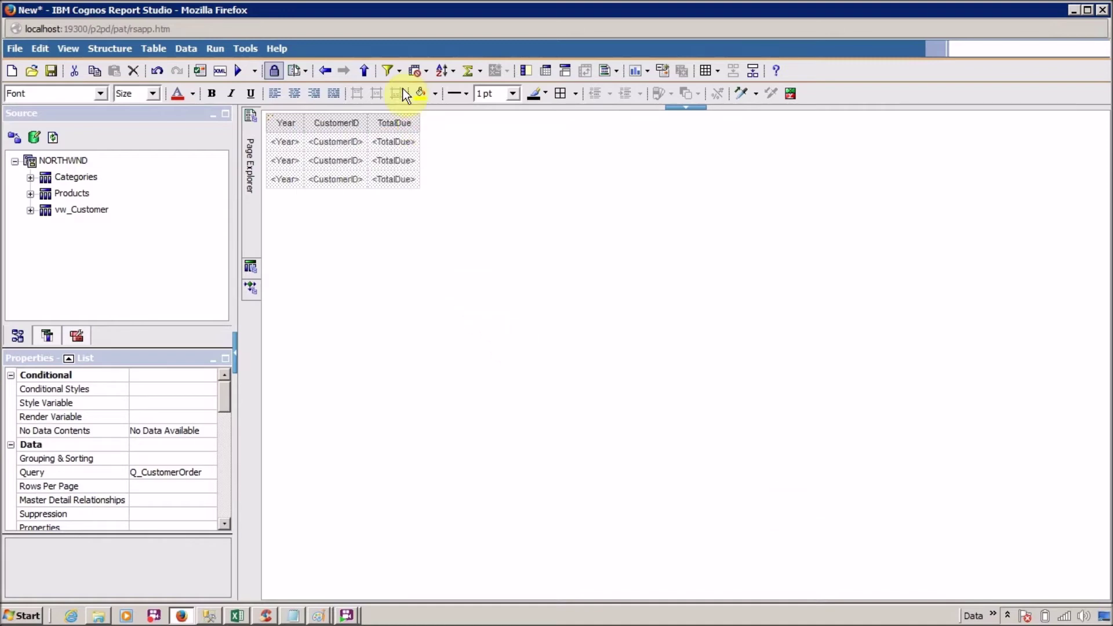
click(400, 74)
click(402, 107)
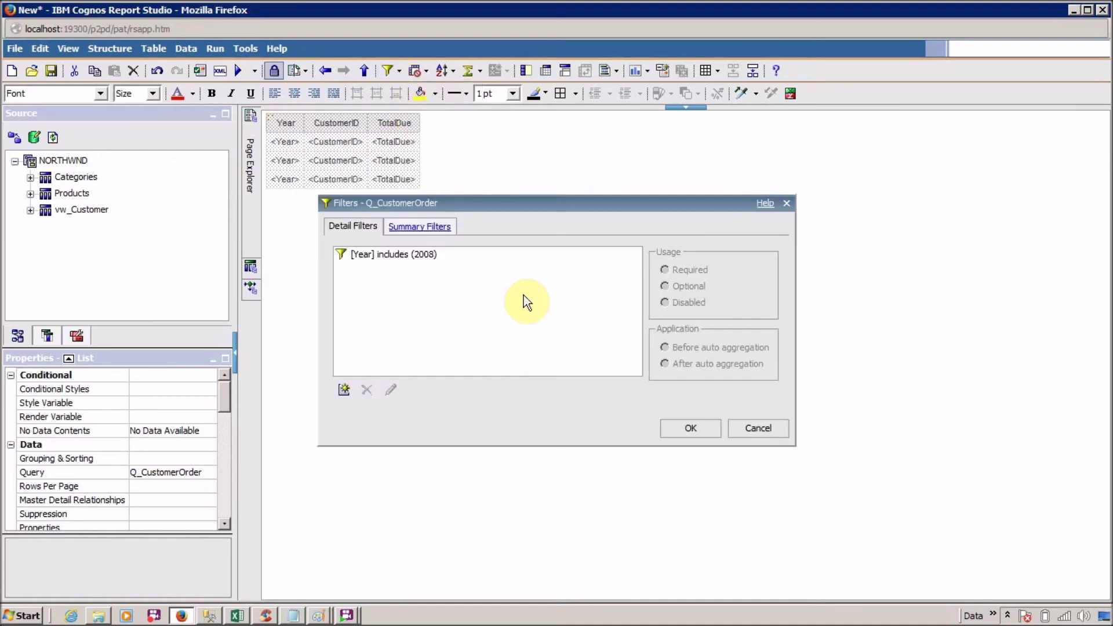
click(415, 258)
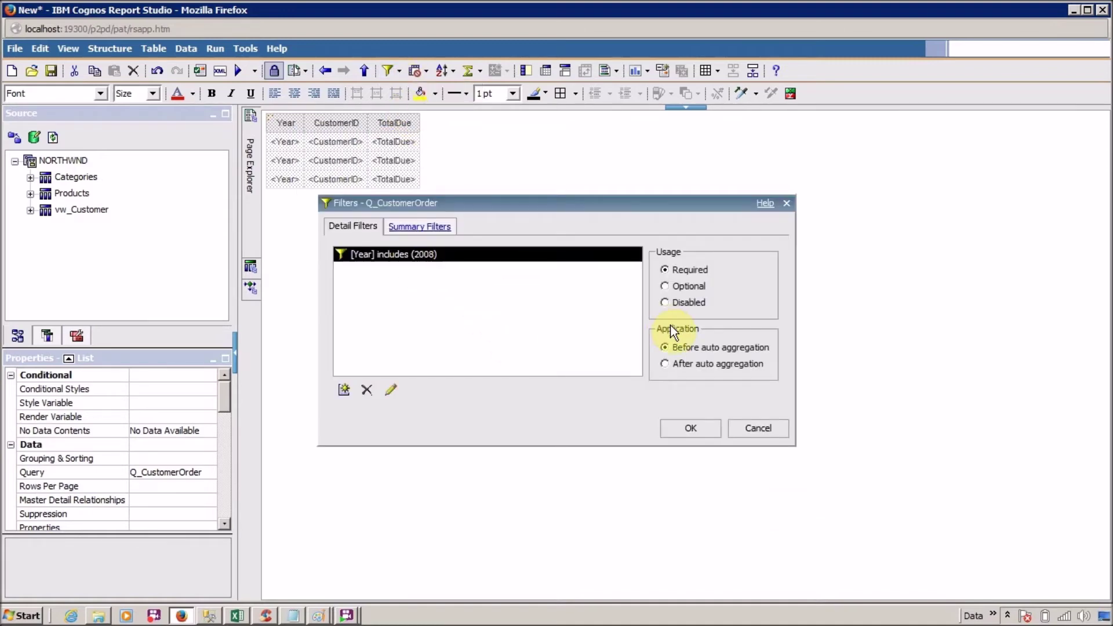
click(689, 369)
click(691, 429)
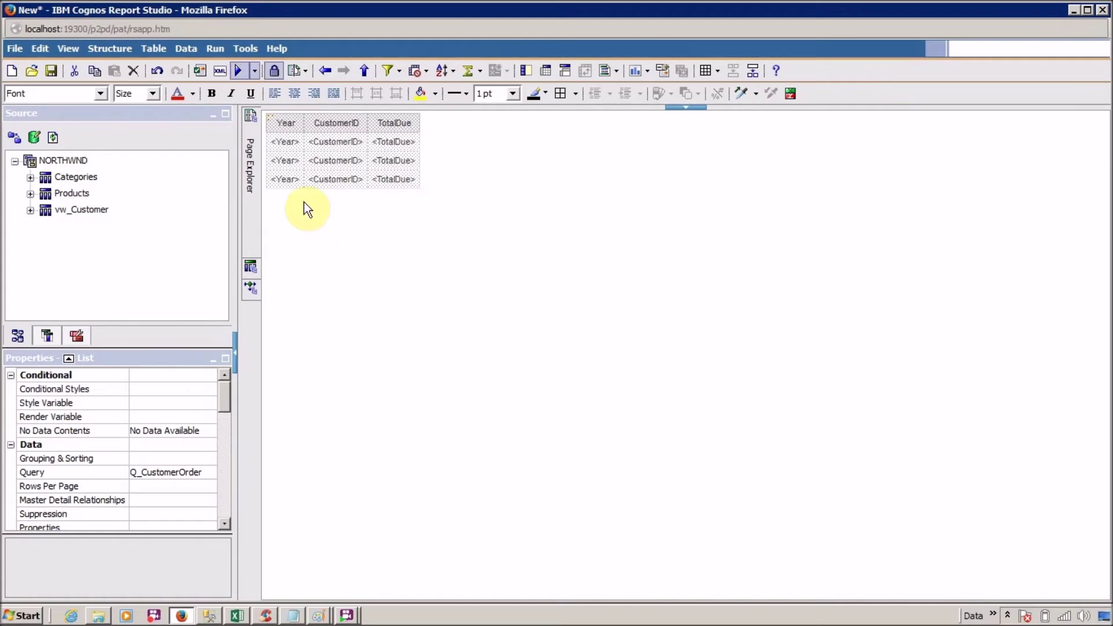
Run the report to confirm 2008-only rows, then select all the regenerated native SQL.
click(239, 68)
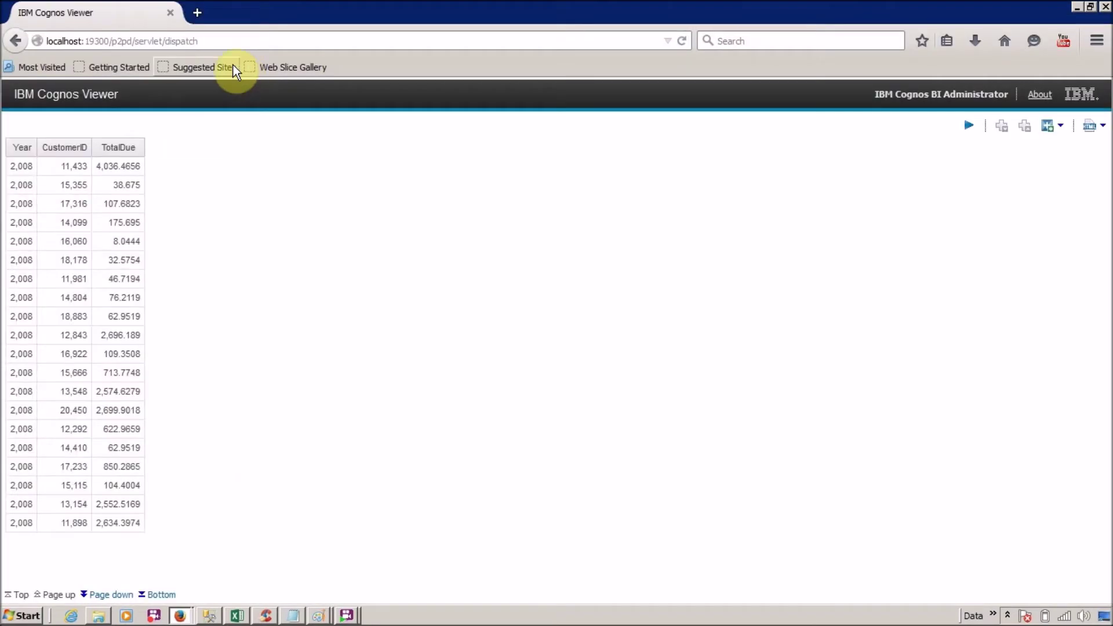
click(174, 13)
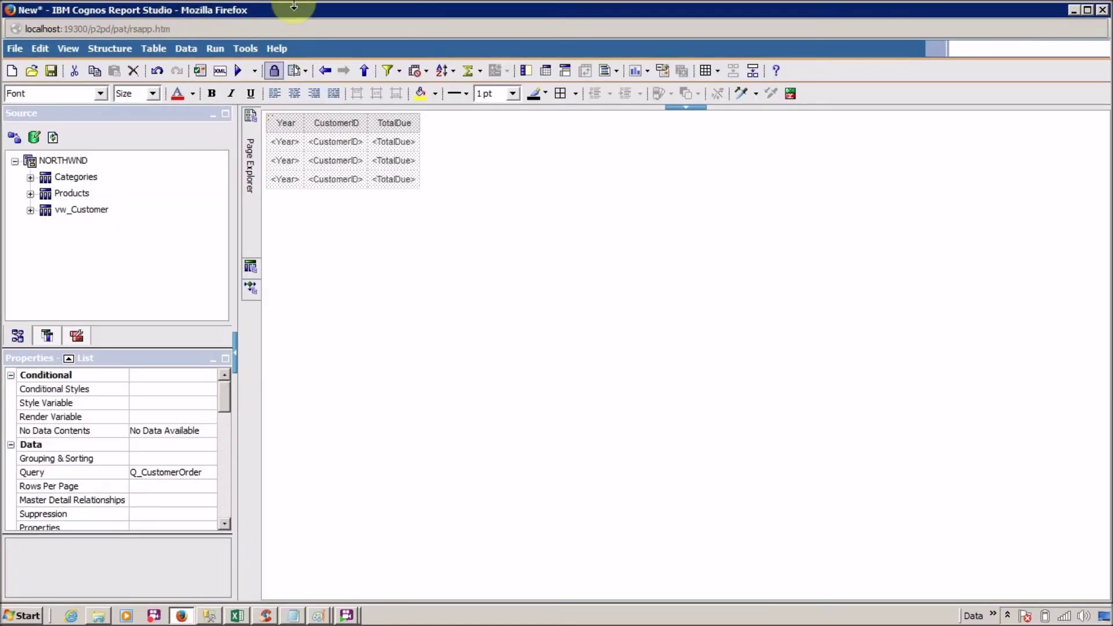
click(246, 49)
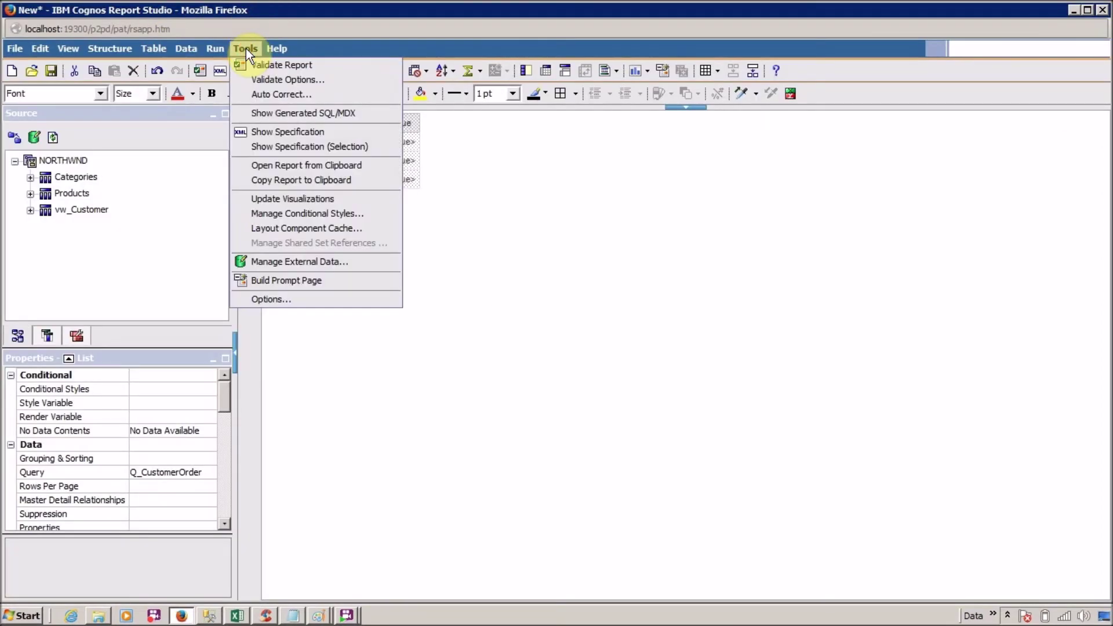
click(264, 111)
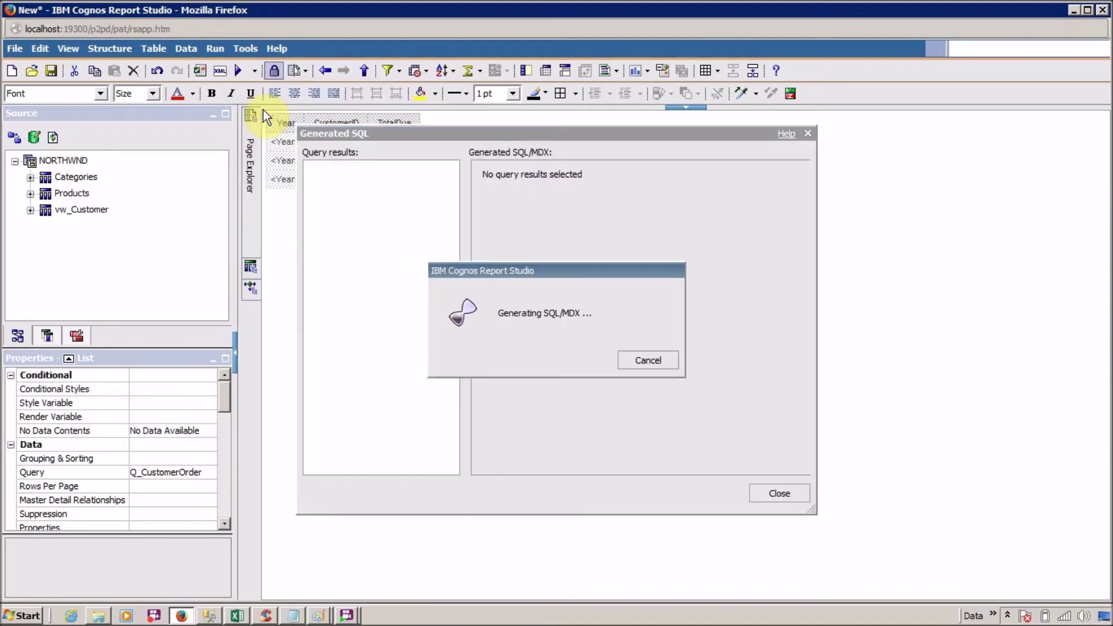
click(641, 308)
key(ctrl+a)
key(ctrl+c)
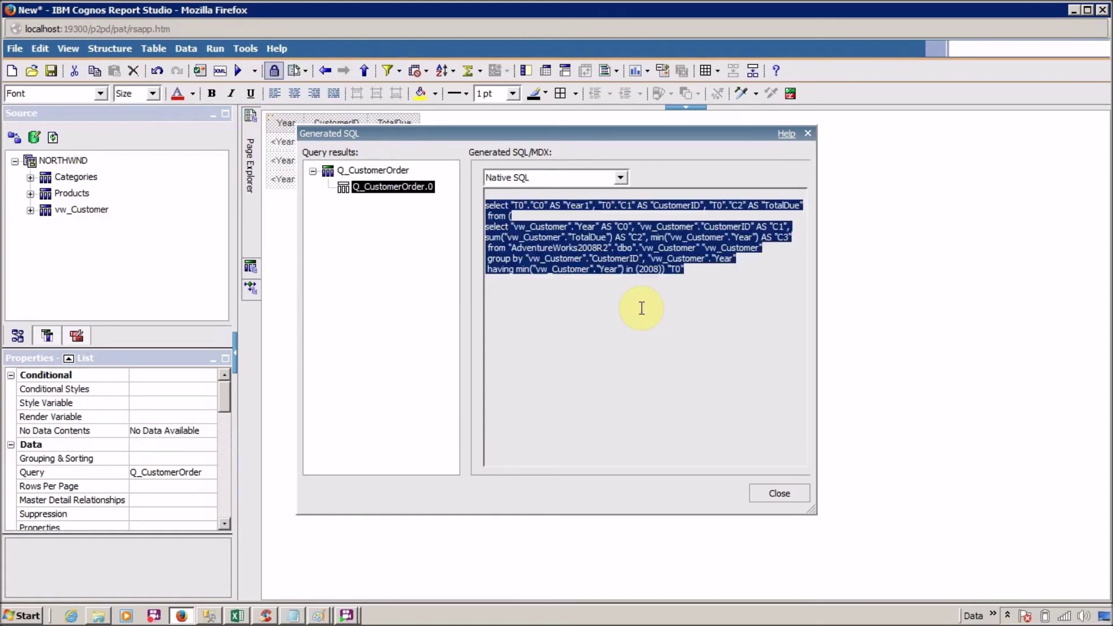
key(alt+Tab)
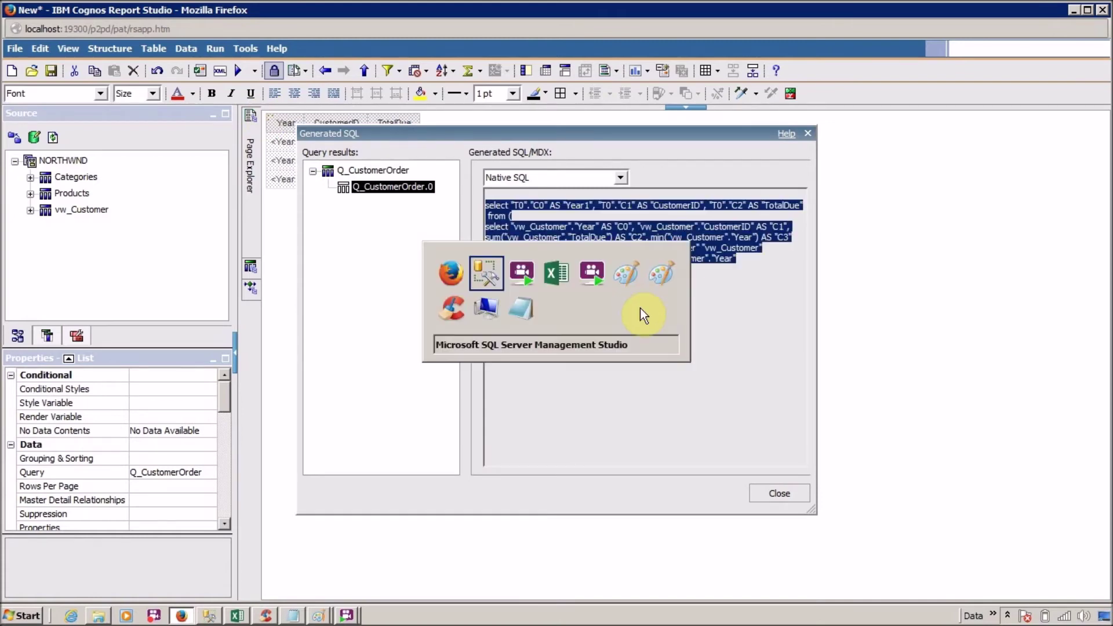
Paste the HAVING query below GO and indent Year, CustomerID and TotalDue on separate lines.
key(Return)
key(Return)
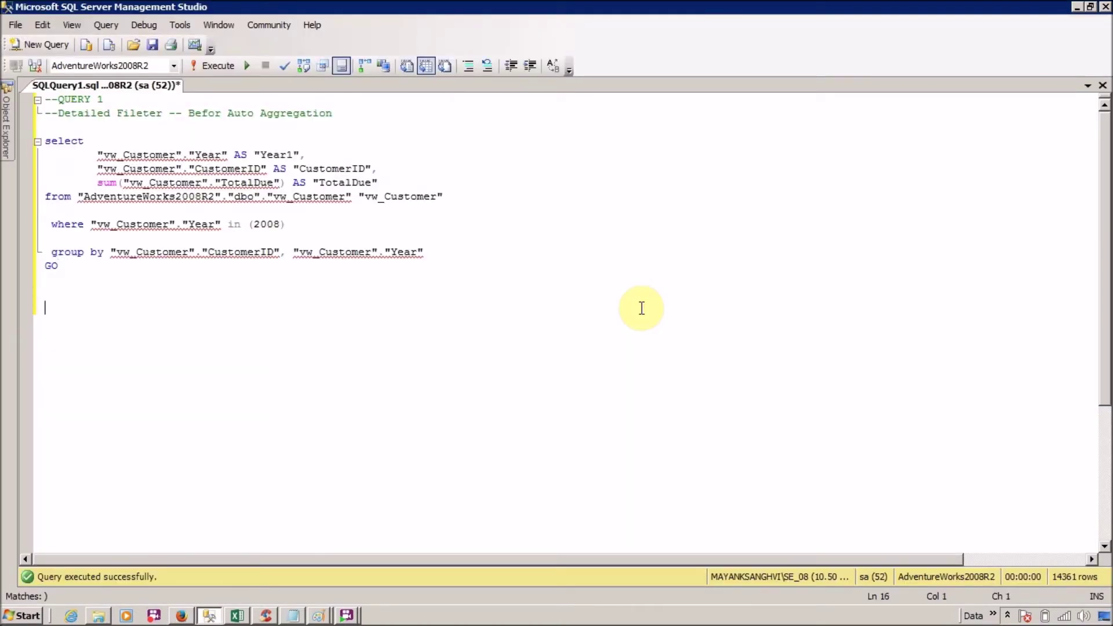
key(ctrl+v)
key(Up)
key(Up)
key(Up)
key(Up)
key(Up)
key(Up)
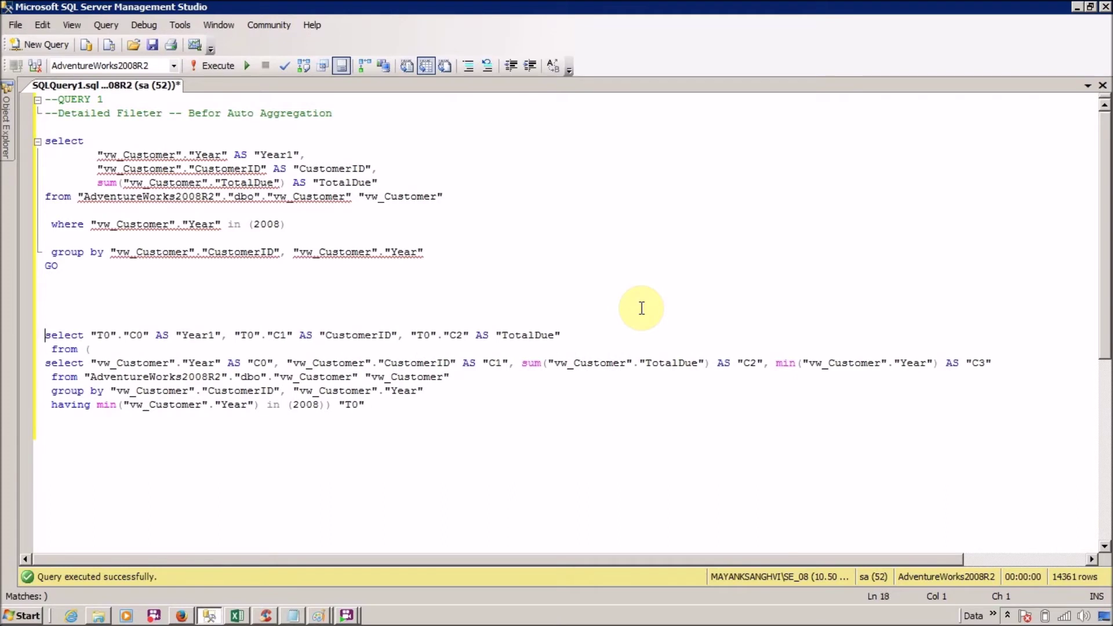
key(ctrl+Right)
key(Return)
key(Tab)
key(Right)
key(Right)
key(Right)
key(ctrl+Right)
key(ctrl+Right)
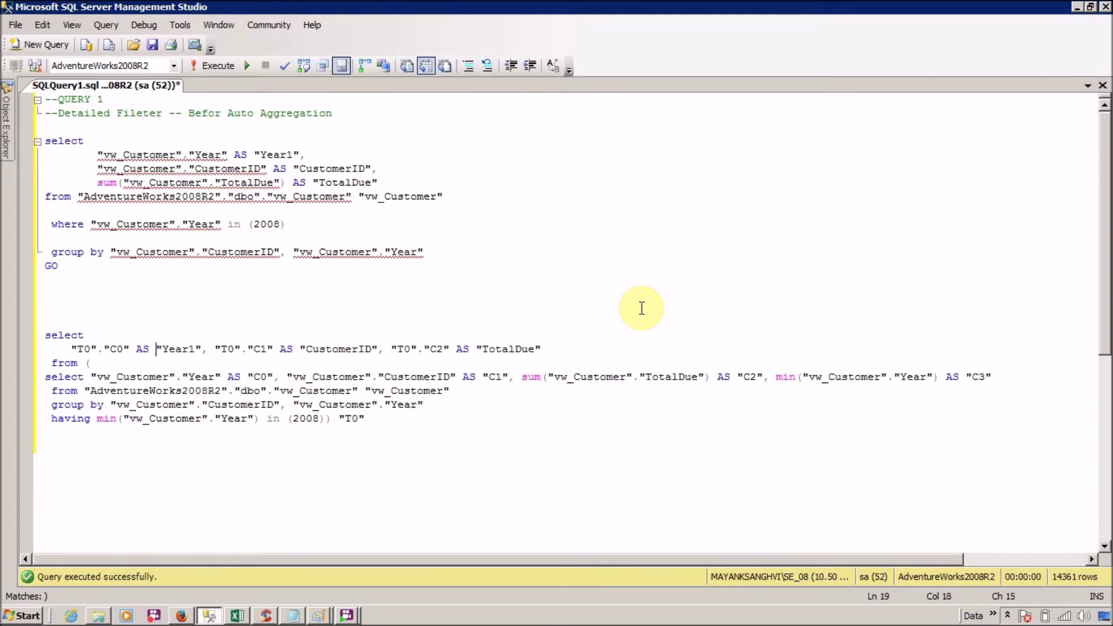
key(ctrl+Right)
key(Return)
key(Tab)
key(Right)
key(Right)
key(Right)
key(ctrl+Right)
key(ctrl+Right)
key(ctrl+Right)
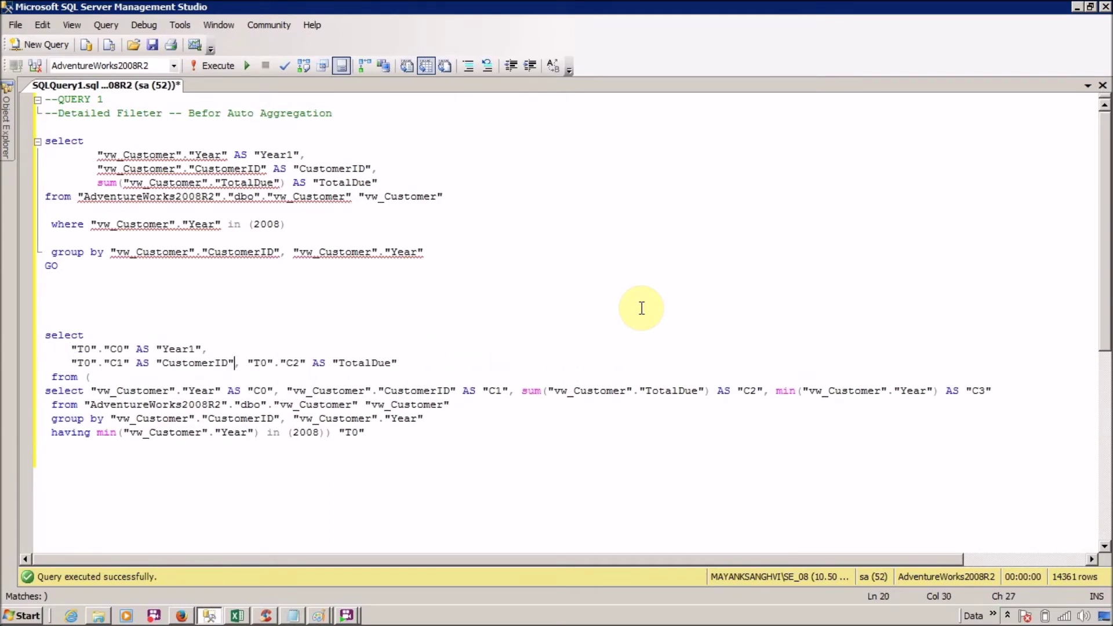
key(Return)
key(Tab)
Break the from subquery's parenthesis and inner CustomerID, sum and min columns onto indented lines.
key(Down)
key(Left)
key(Left)
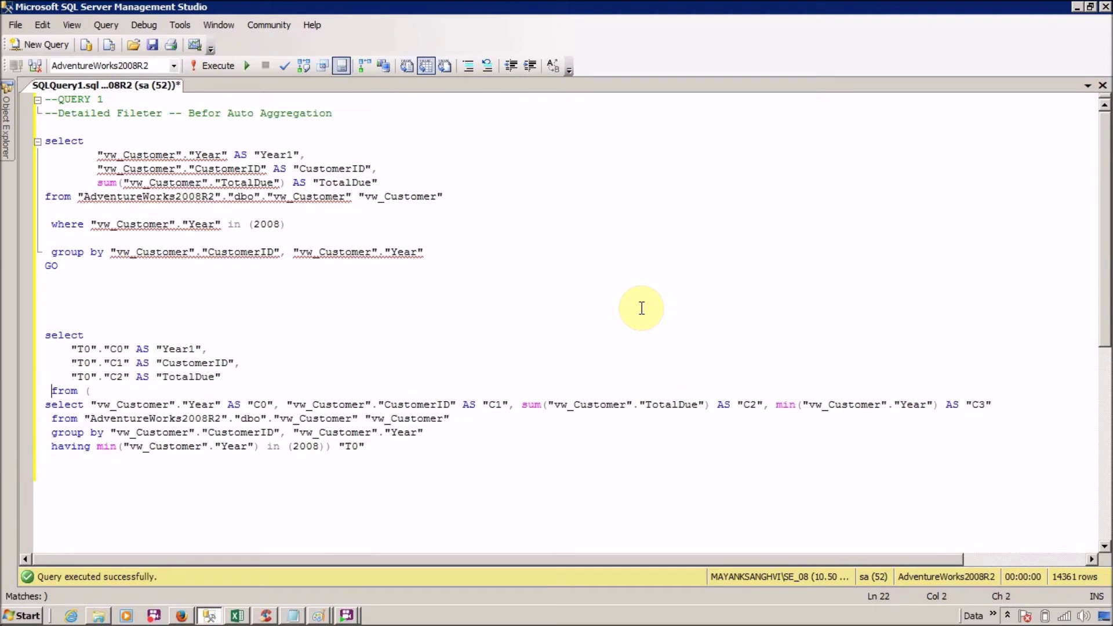
key(BackSpace)
key(ctrl+Right)
key(Return)
key(Down)
key(Home)
key(Tab)
key(Tab)
key(Tab)
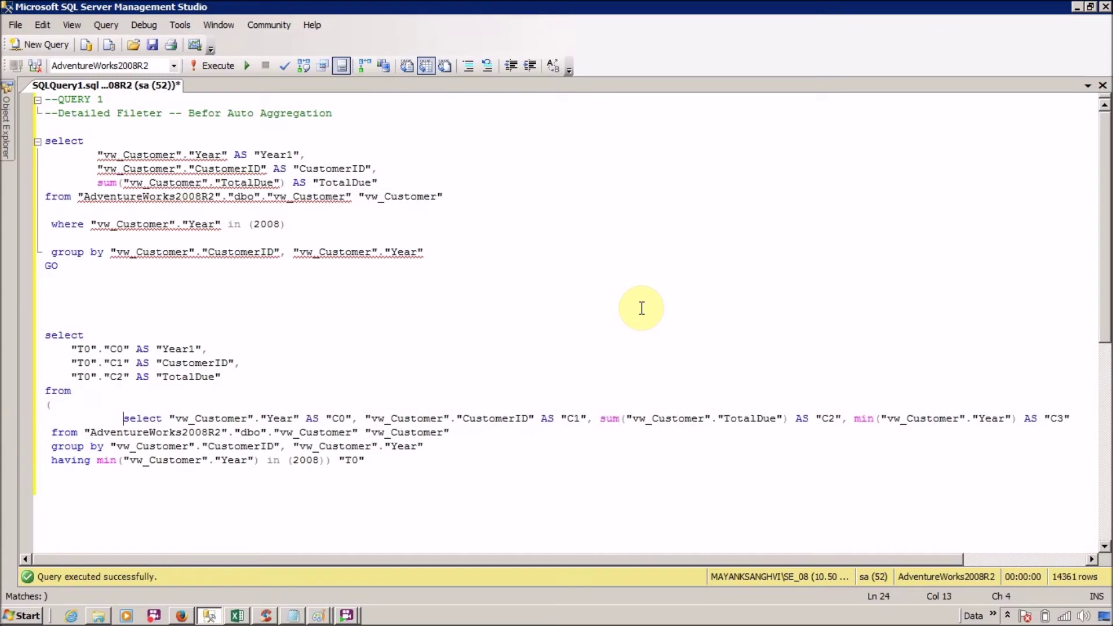
key(ctrl+Right)
key(Return)
key(Tab)
key(Tab)
key(ctrl+Right)
key(ctrl+Right)
key(ctrl+Right)
key(ctrl+Right)
key(ctrl+Right)
key(ctrl+Right)
key(Return)
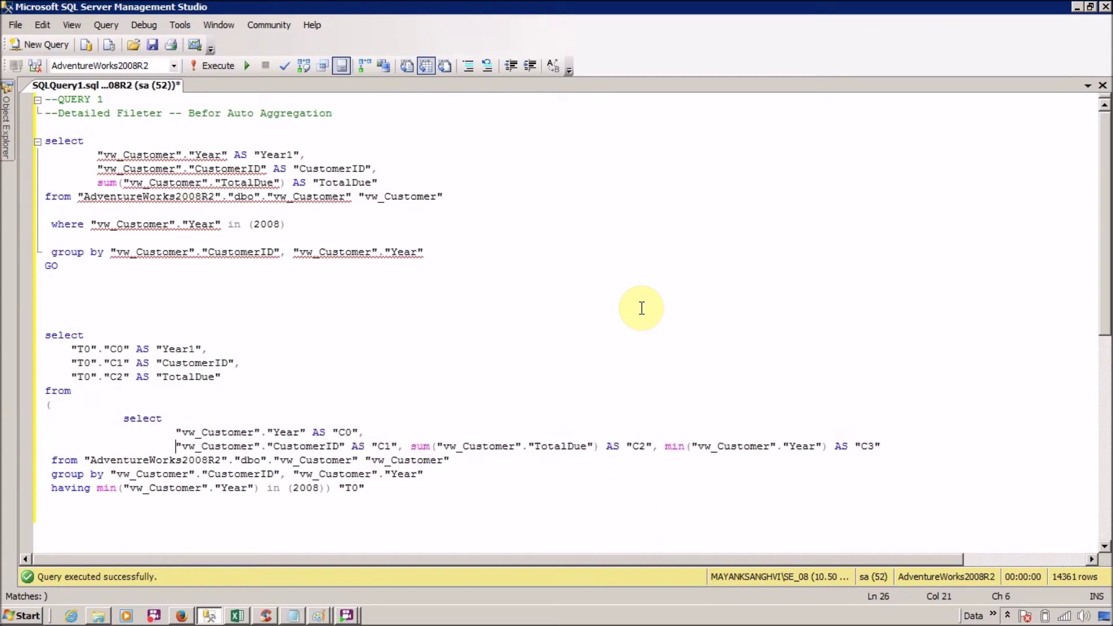
key(ctrl+Right)
key(ctrl+Right)
key(ctrl+Right)
key(ctrl+Right)
key(ctrl+Right)
key(ctrl+Right)
key(ctrl+Right)
key(ctrl+Right)
key(ctrl+Right)
key(Return)
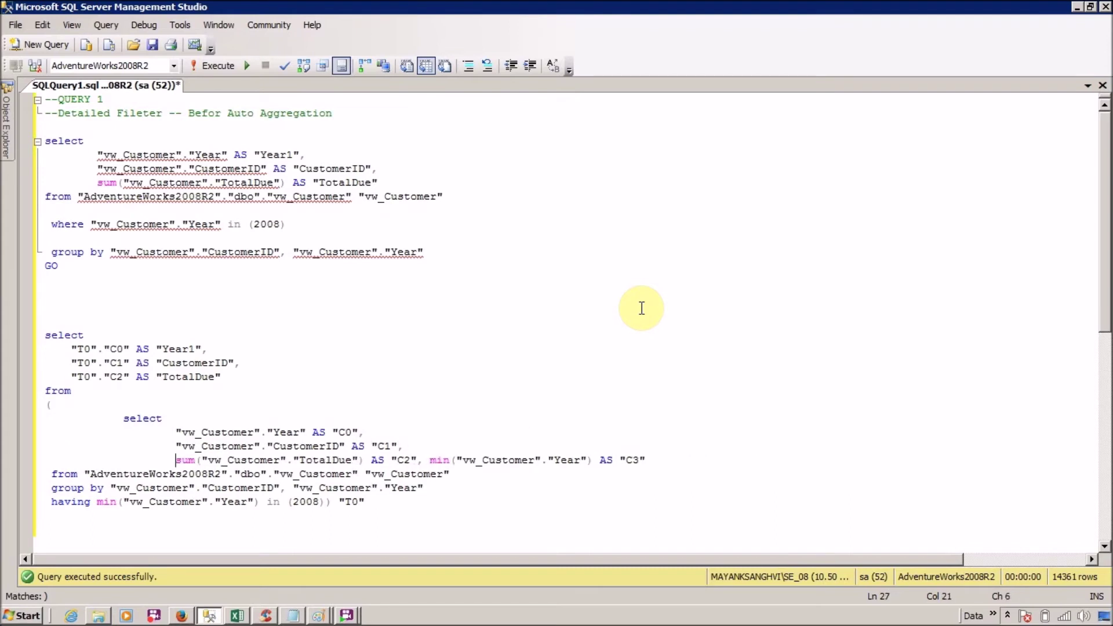
key(ctrl+Right)
key(ctrl+Right)
key(ctrl+Right)
key(ctrl+Right)
key(ctrl+Right)
key(ctrl+Right)
key(ctrl+Right)
key(Return)
Indent the inner from and group by lines, adding a blank line after each.
key(Down)
key(Home)
key(Tab)
key(Tab)
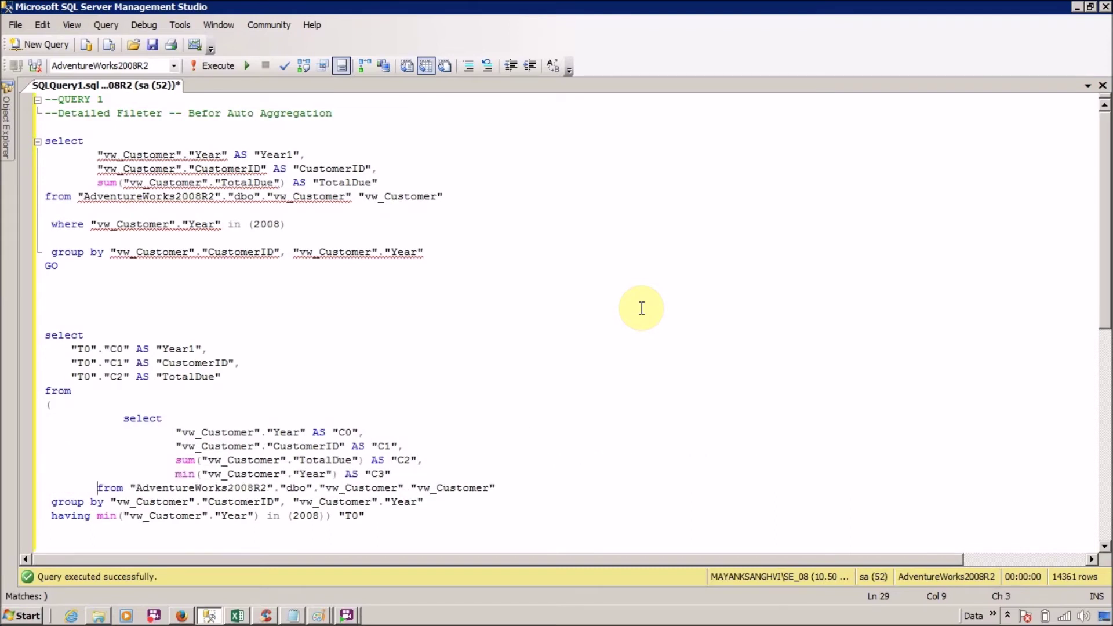
key(Tab)
key(Down)
key(Home)
key(Tab)
key(Tab)
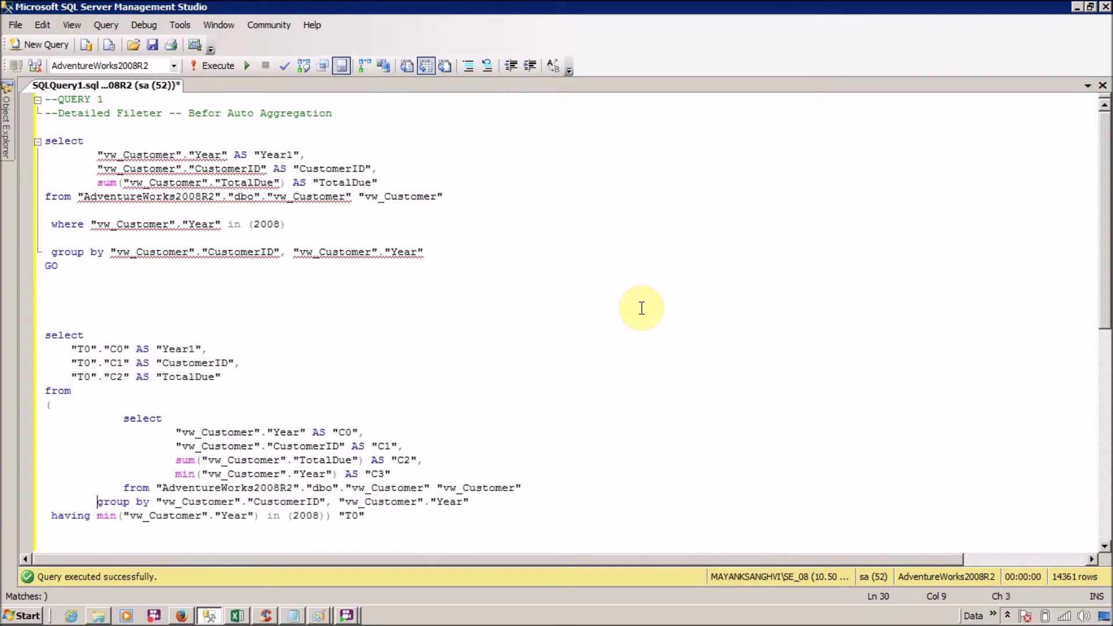
key(Tab)
key(Up)
key(End)
key(Return)
key(Down)
key(End)
key(Return)
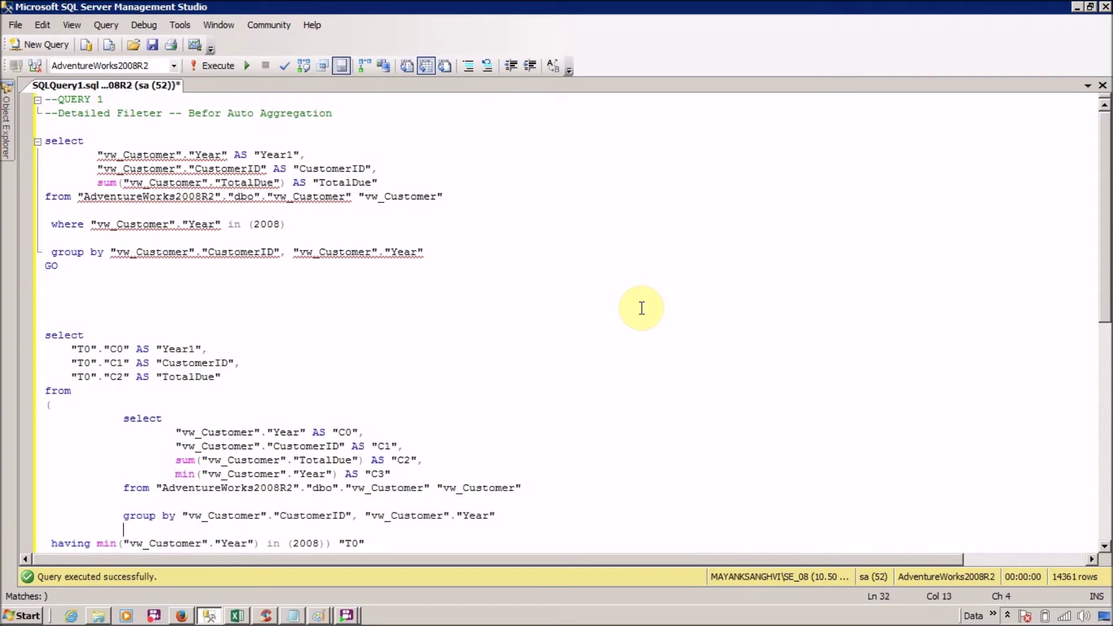
Indent the having clause, put the closing T0 alias on its own line, and highlight having.
key(Down)
key(Home)
key(Tab)
key(Tab)
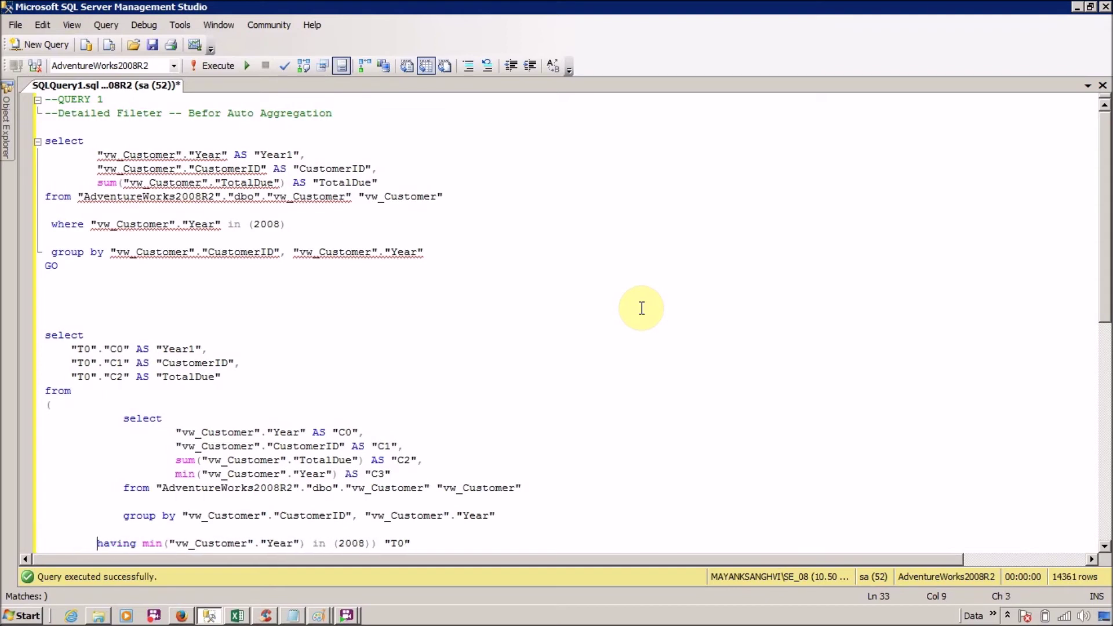
key(Tab)
key(End)
key(ctrl+Left)
key(Left)
key(Left)
key(Return)
key(shift+Tab)
key(shift+Tab)
key(shift+Tab)
key(Up)
key(End)
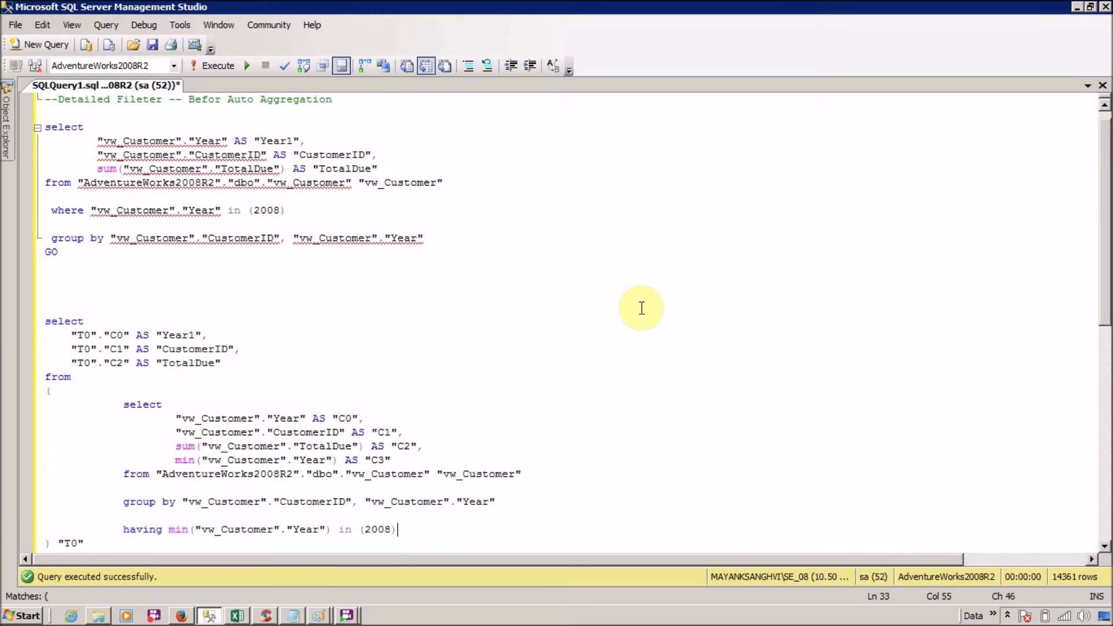
key(shift+Home)
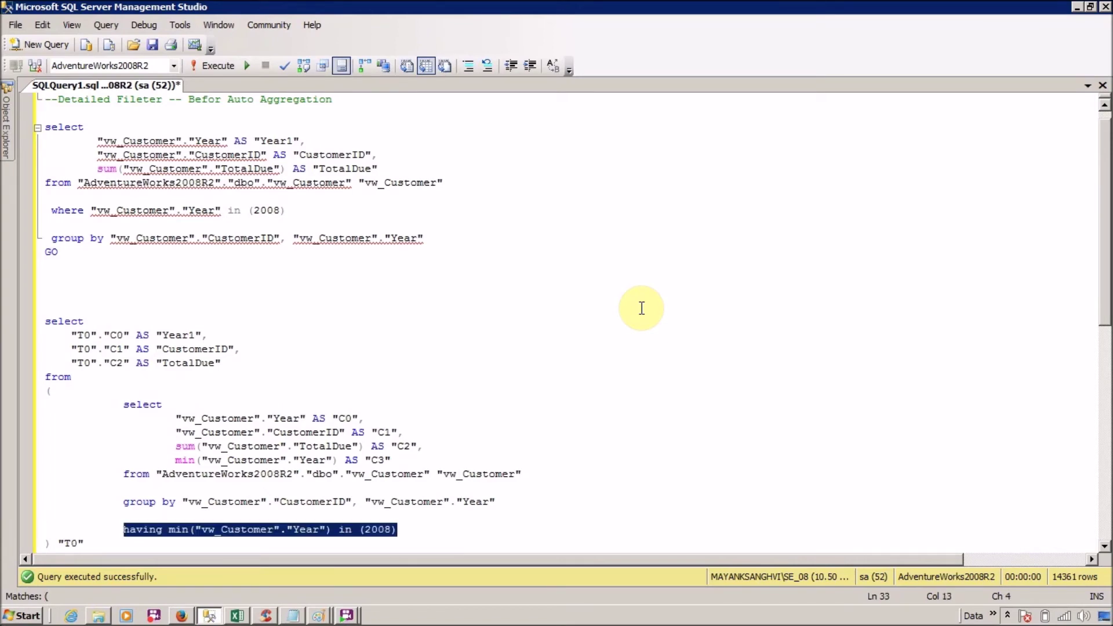
key(Up)
key(ctrl+Home)
Add a '--QUERY 1' label and paste a copy of the comment lines above the second query.
text(--QUERY 1)
key(Return)
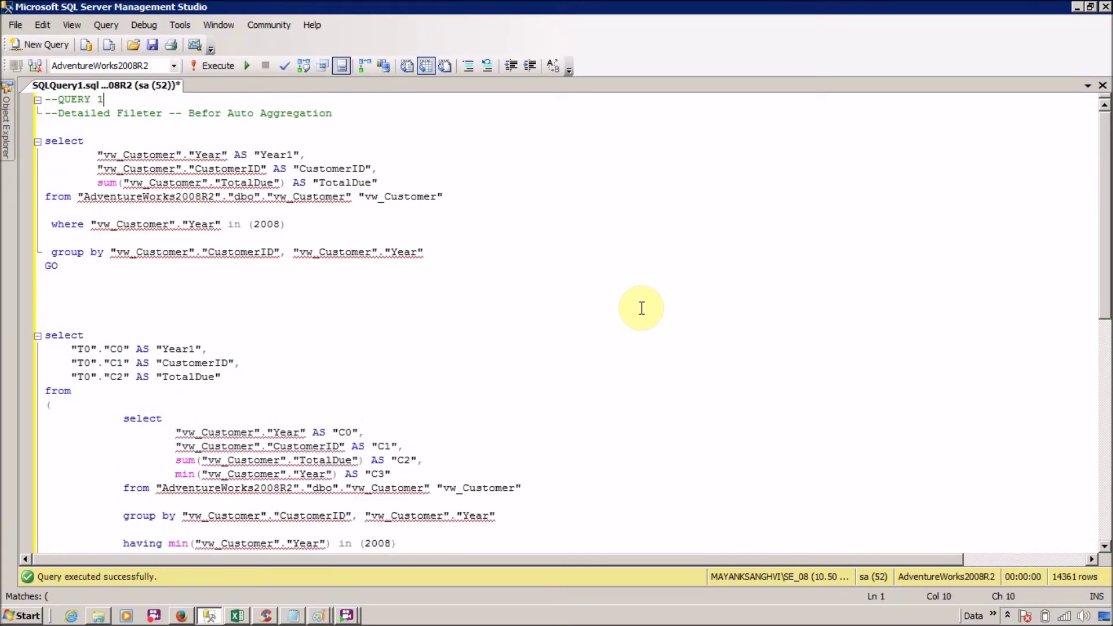
key(End)
key(shift+Home)
key(shift+Up)
key(ctrl+c)
key(Down)
key(Down)
key(Down)
key(Down)
key(Down)
key(Down)
key(Down)
key(Down)
key(Down)
key(Down)
key(Down)
key(Down)
key(ctrl+v)
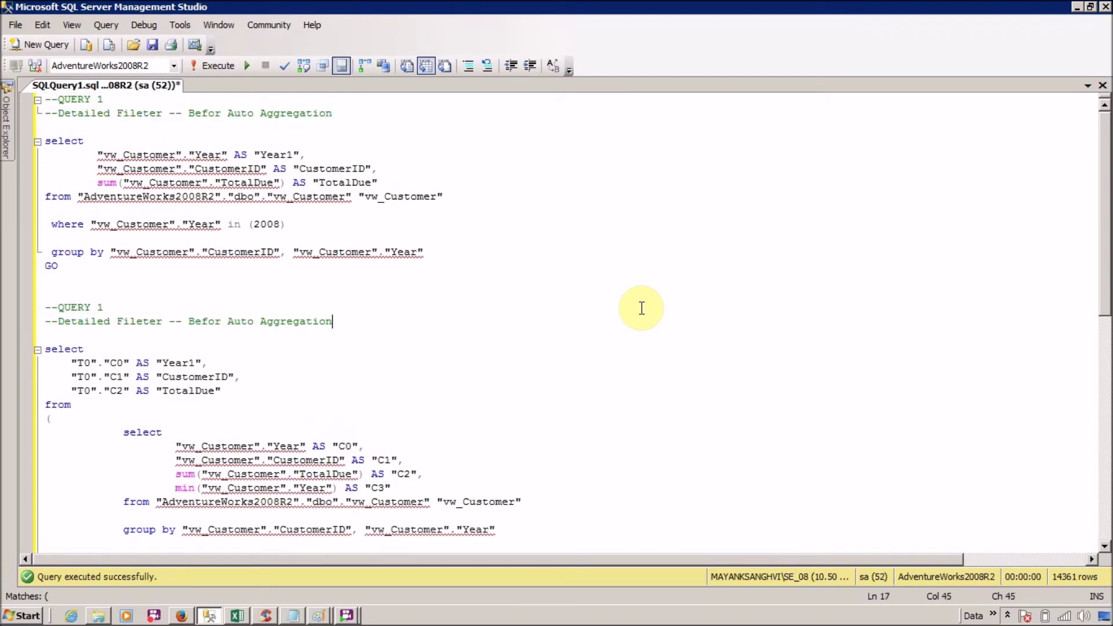
Replace 'Befor' with 'After' in the copied comment so it reads 'After Auto Aggregation'.
key(ctrl+Left)
key(ctrl+Left)
key(Left)
key(ctrl+shift+Left)
text(A)
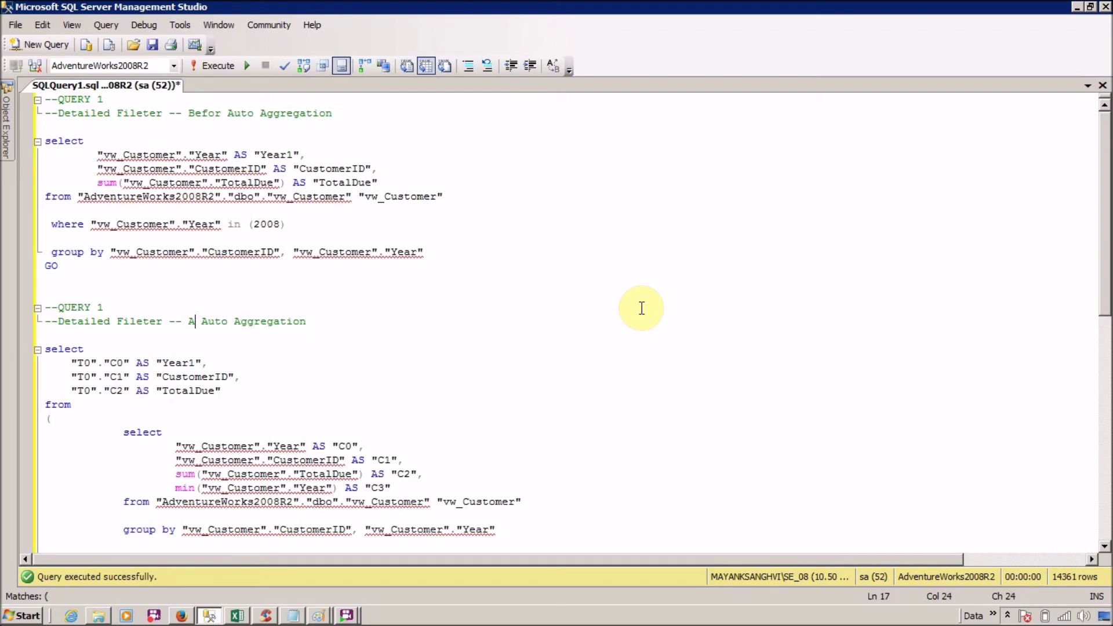
text(fter)
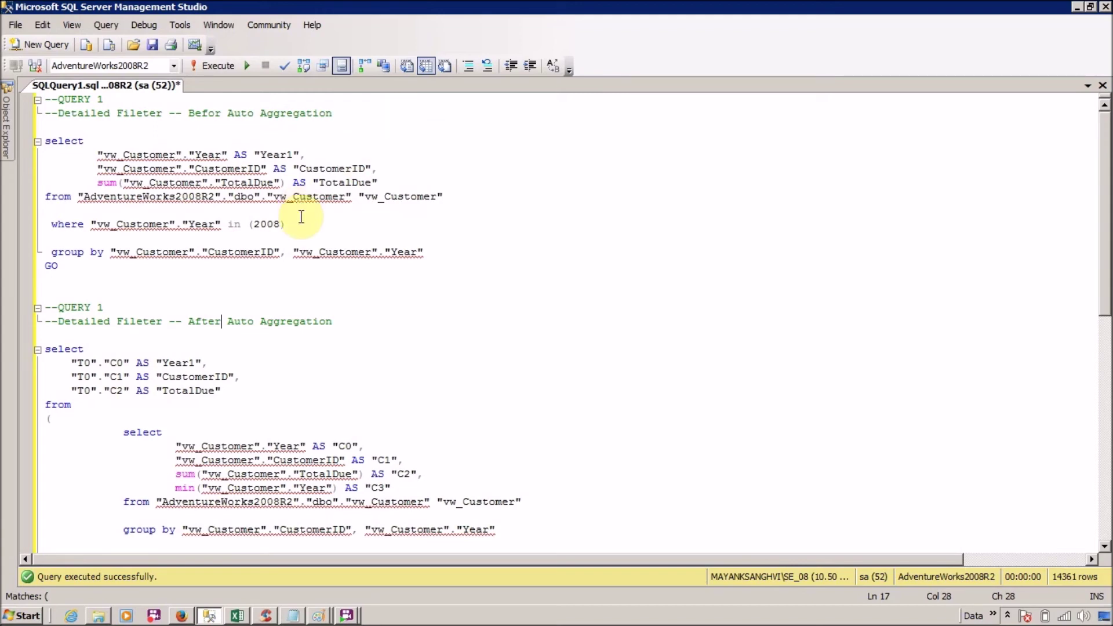
Highlight the first query's WHERE clause and the second query's HAVING line to compare them.
drag(286, 224, 59, 226)
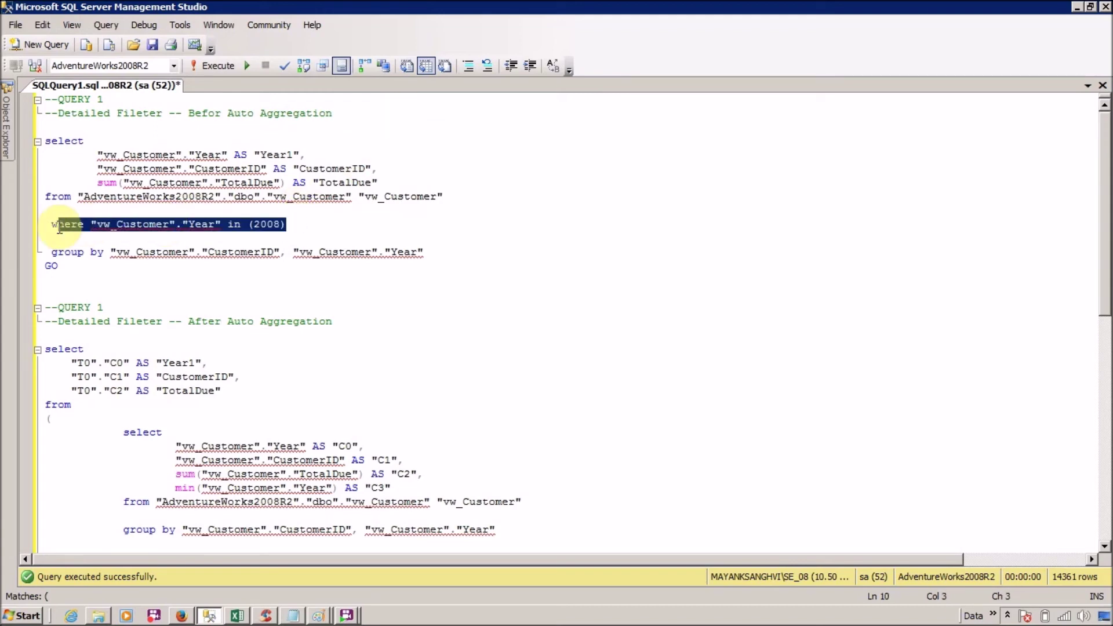
click(316, 439)
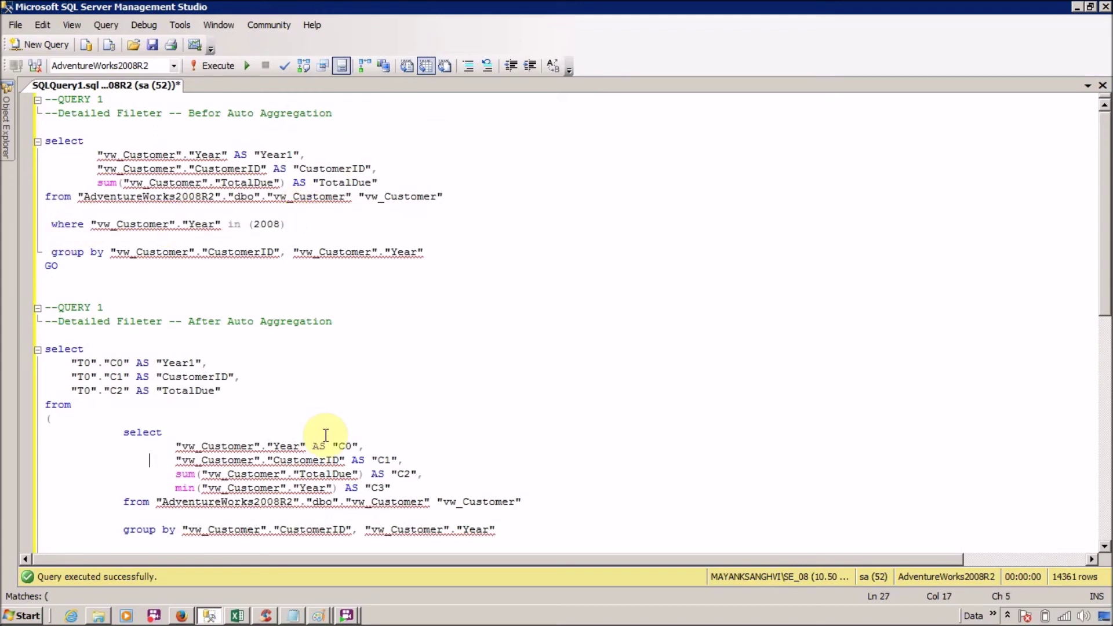
key(Down)
key(Down)
key(Down)
key(Down)
key(Down)
key(Down)
key(Down)
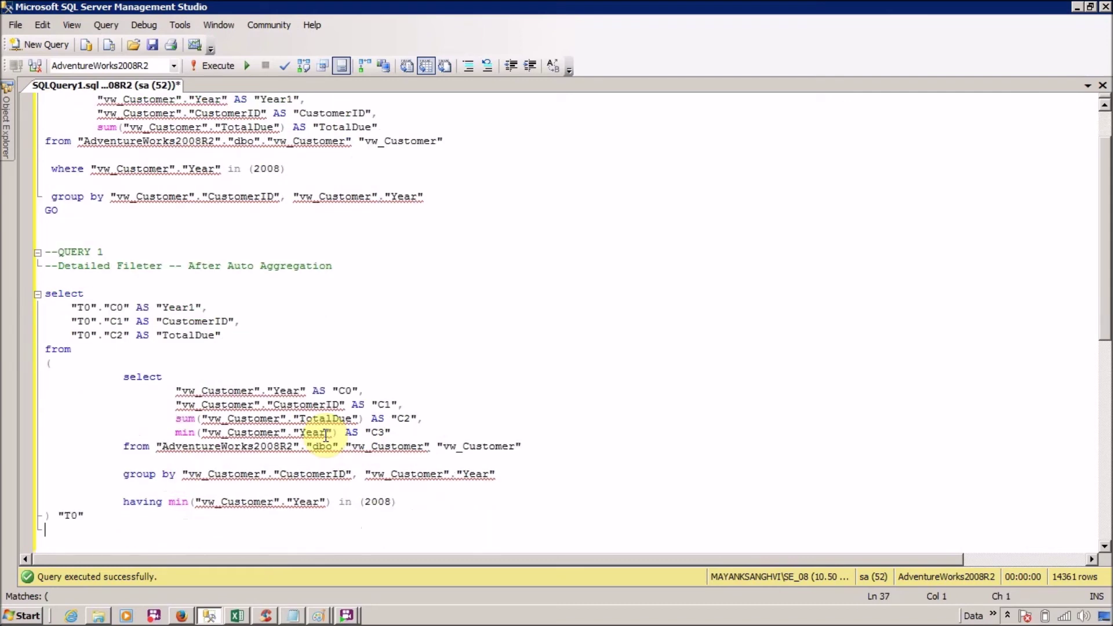
key(Up)
key(Up)
key(Up)
key(Right)
key(End)
key(shift+Home)
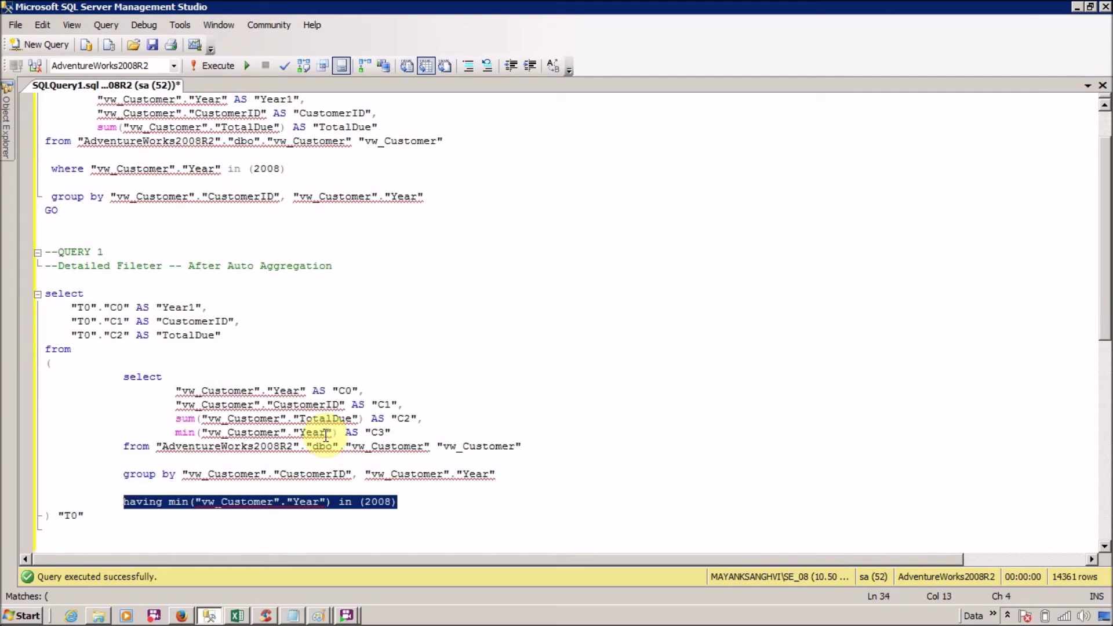